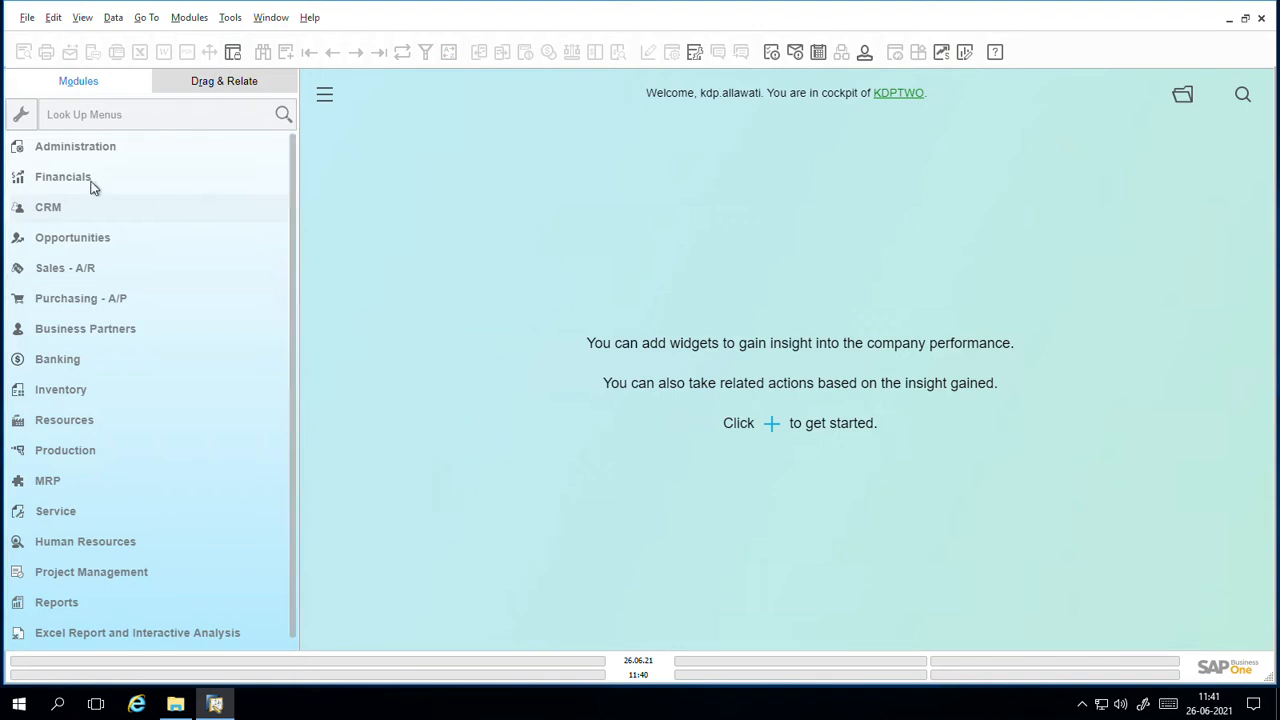
# Start the Campaign Generation Wizard from the CRM module and proceed to the campaign generation options
pyautogui.click(90, 219)
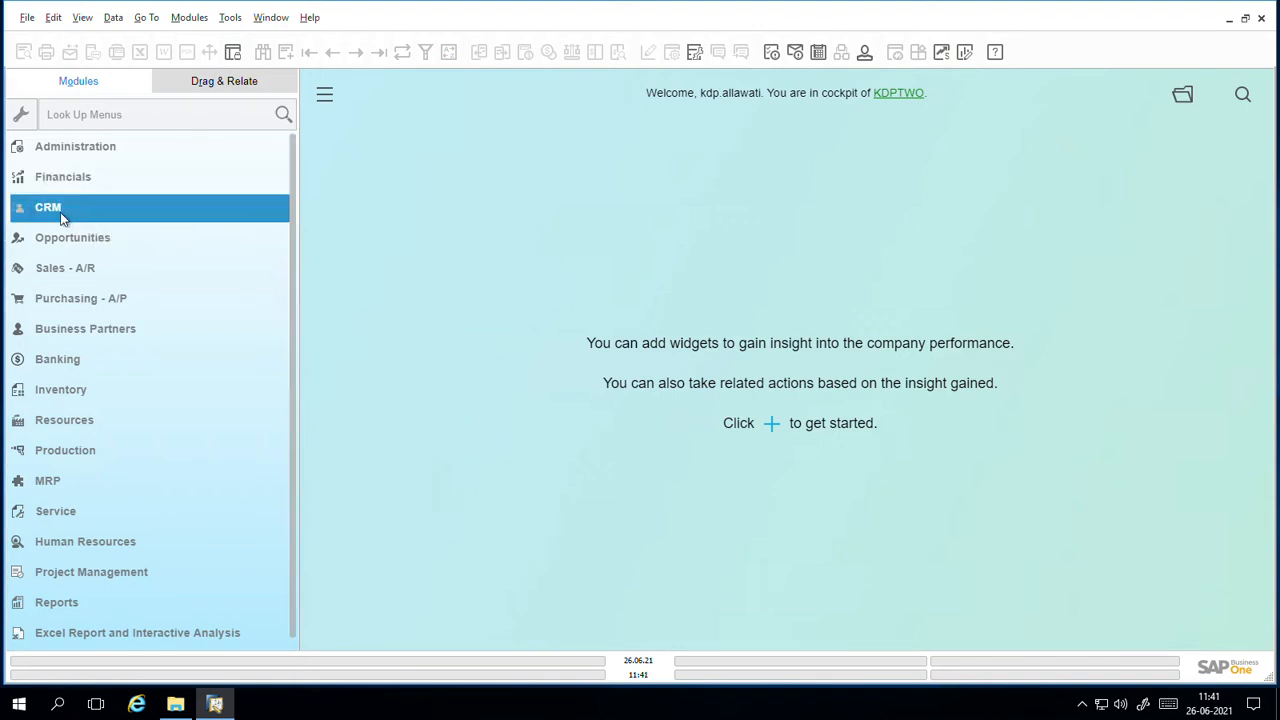
pyautogui.click(60, 212)
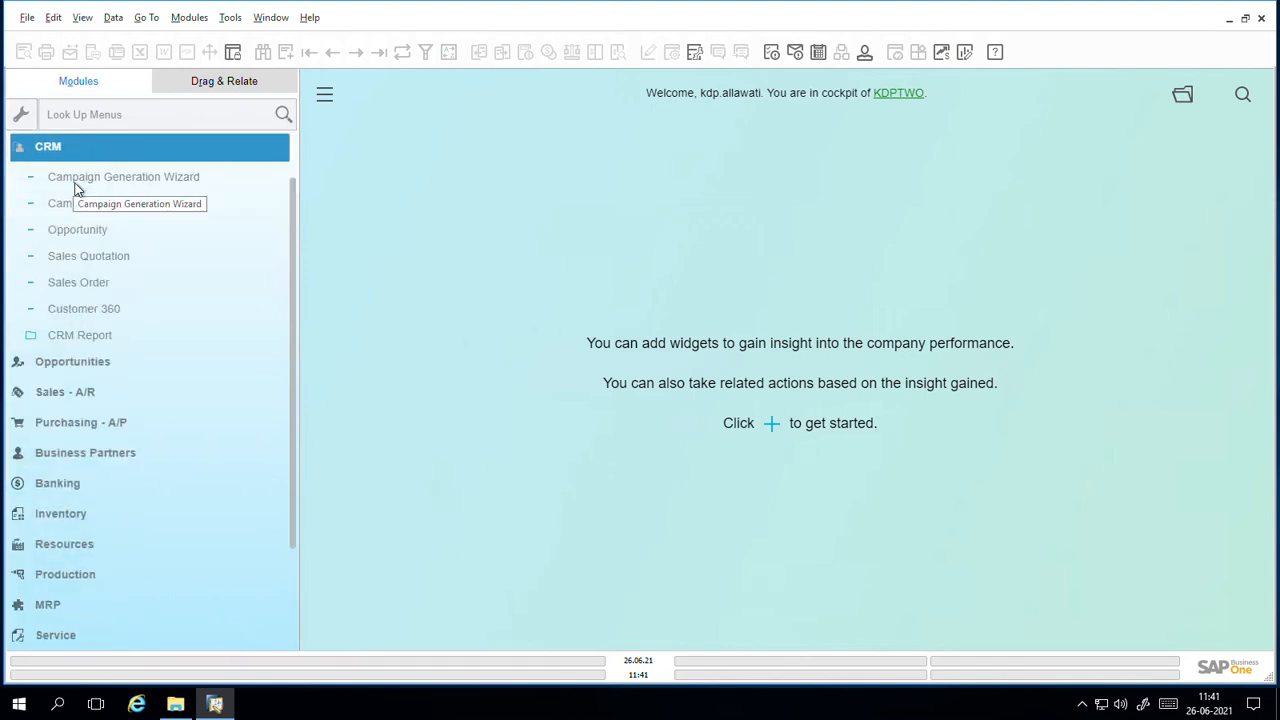
pyautogui.click(110, 181)
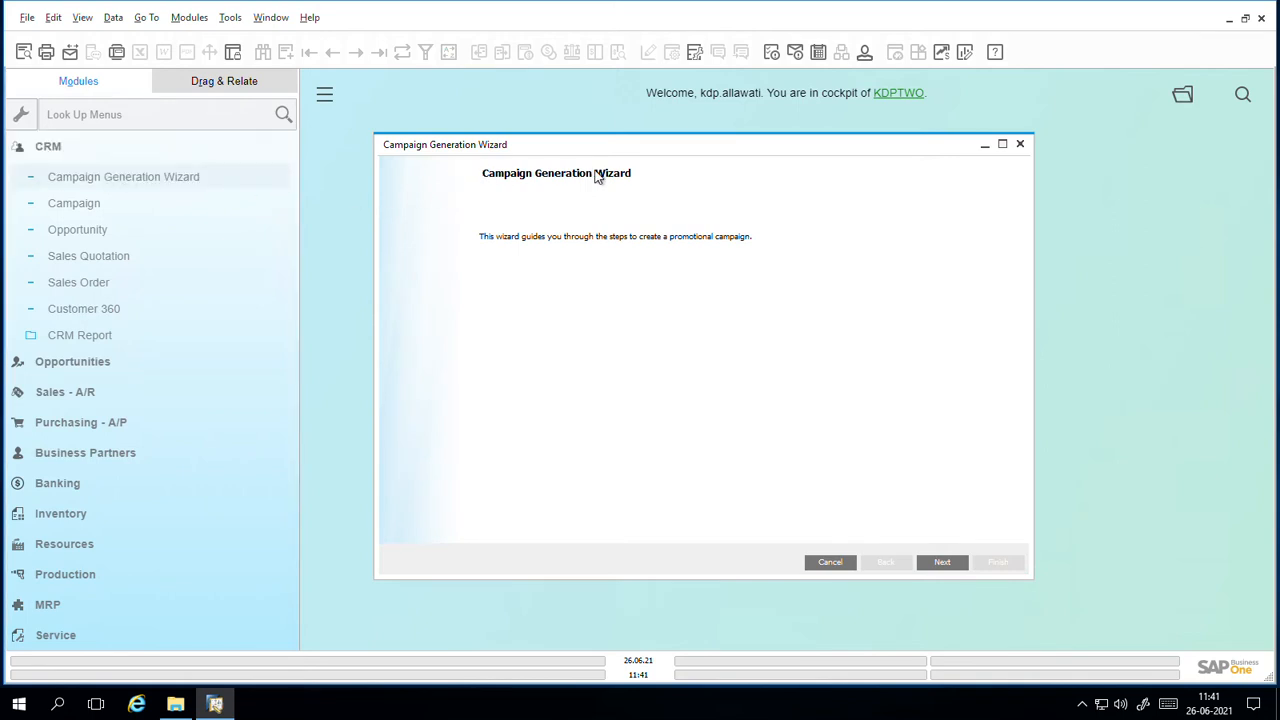
pyautogui.click(940, 563)
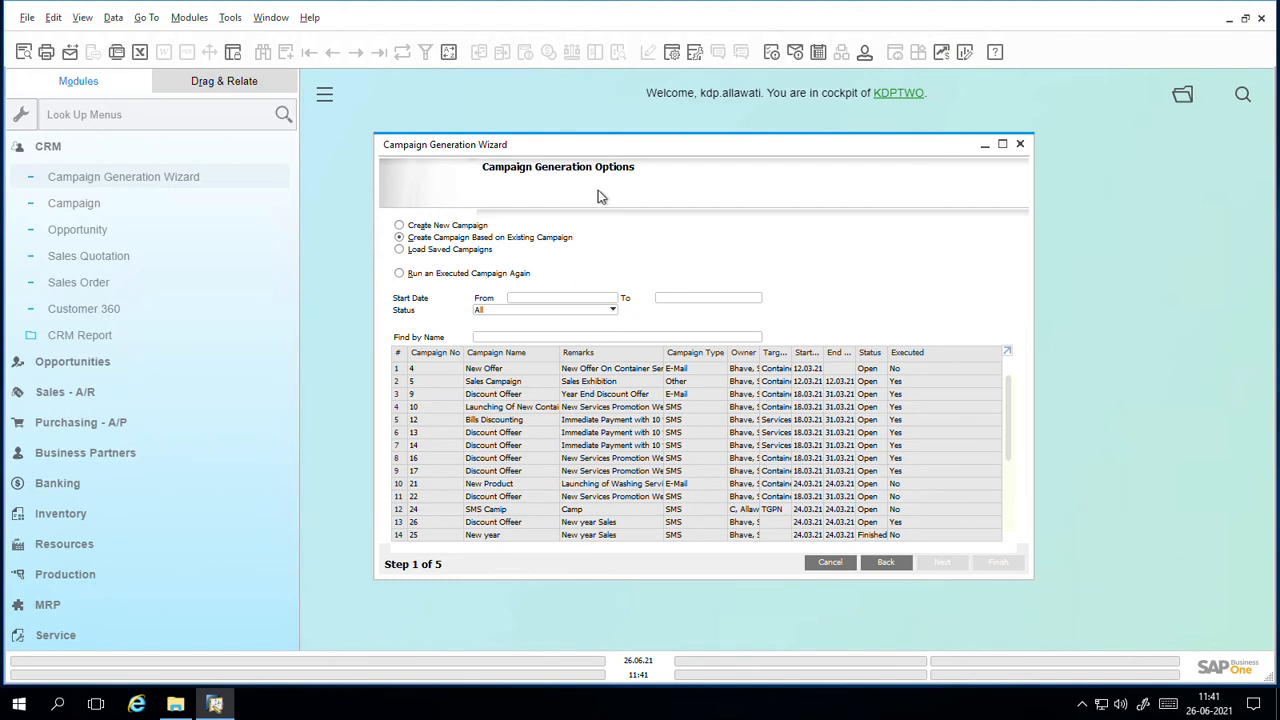
# Examine the options for a new campaign, one based on an existing campaign, loading saved campaigns, and rerunning an executed campaign
pyautogui.click(446, 226)
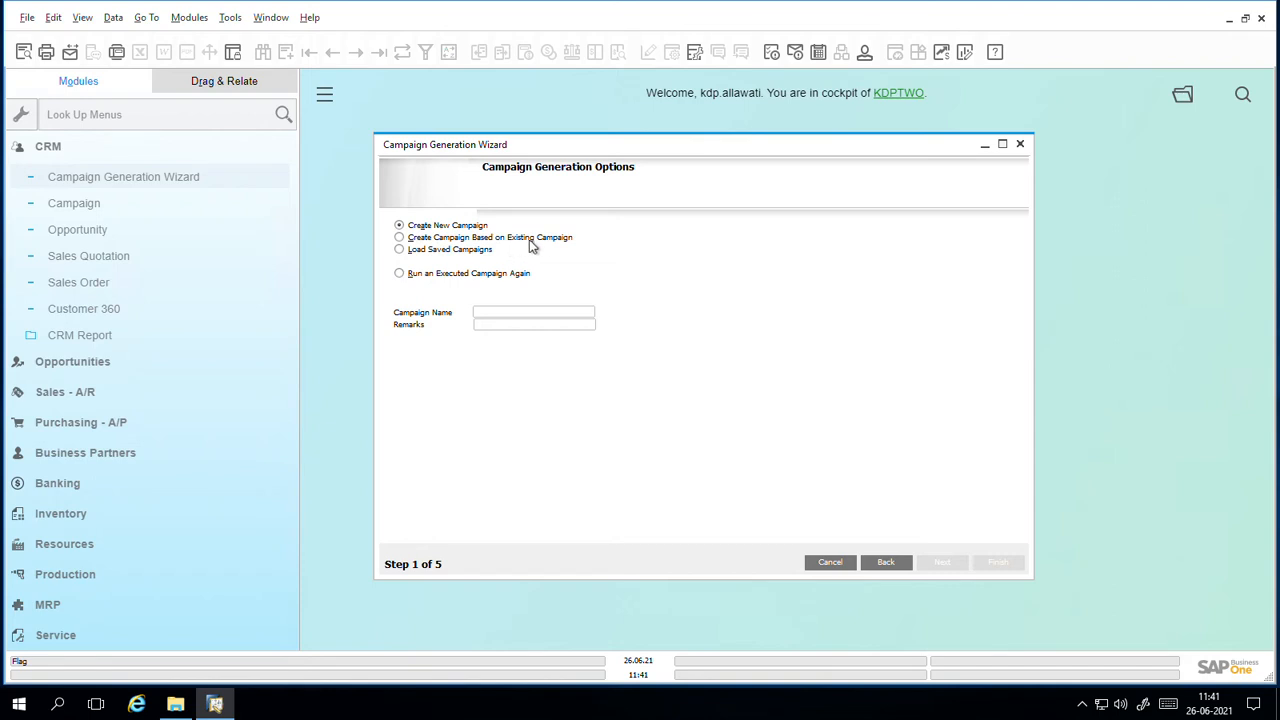
pyautogui.click(412, 240)
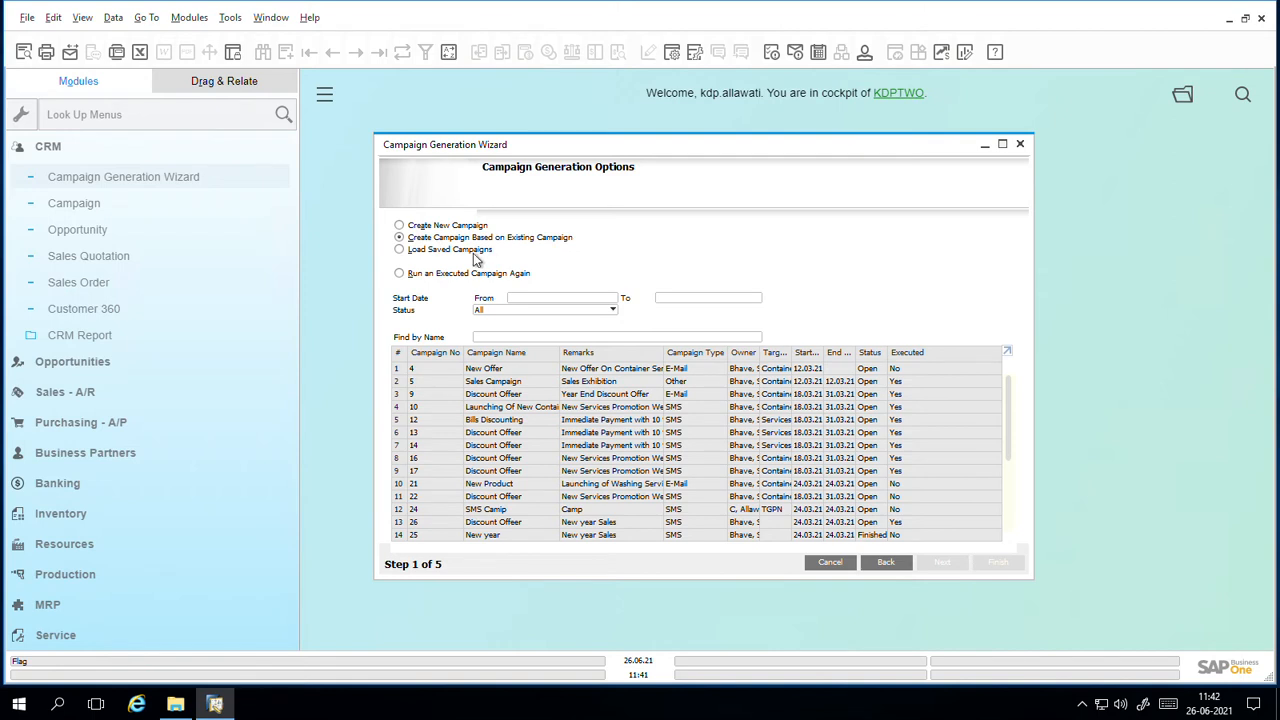
pyautogui.click(434, 254)
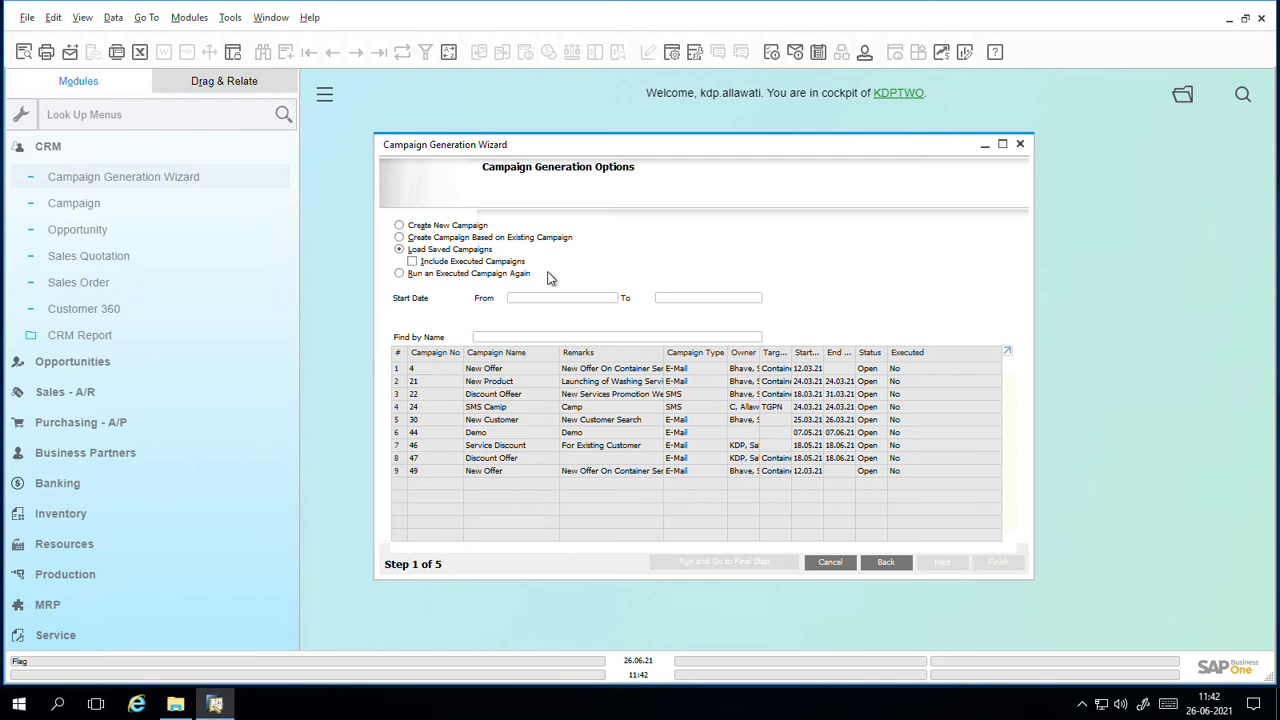
pyautogui.click(449, 278)
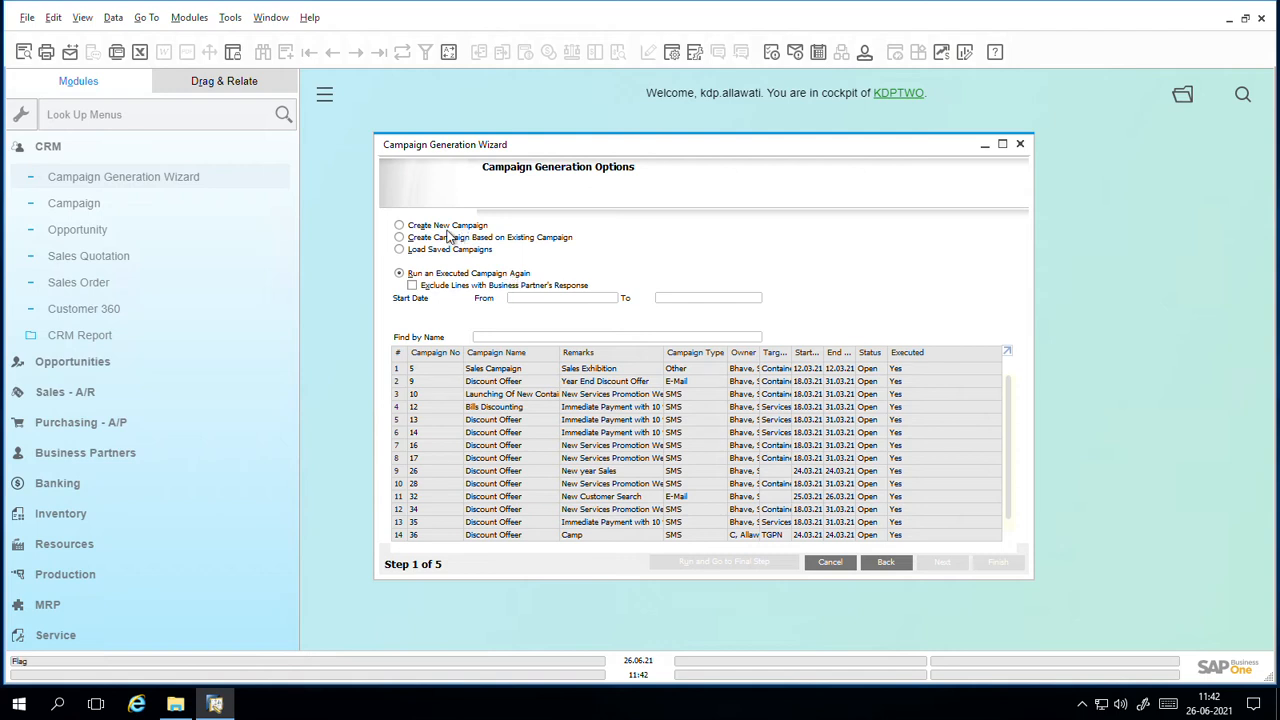
# Choose to create a new campaign named DEMO with the remarks FOR SALES OF SERVICE, and proceed to its details
pyautogui.click(448, 227)
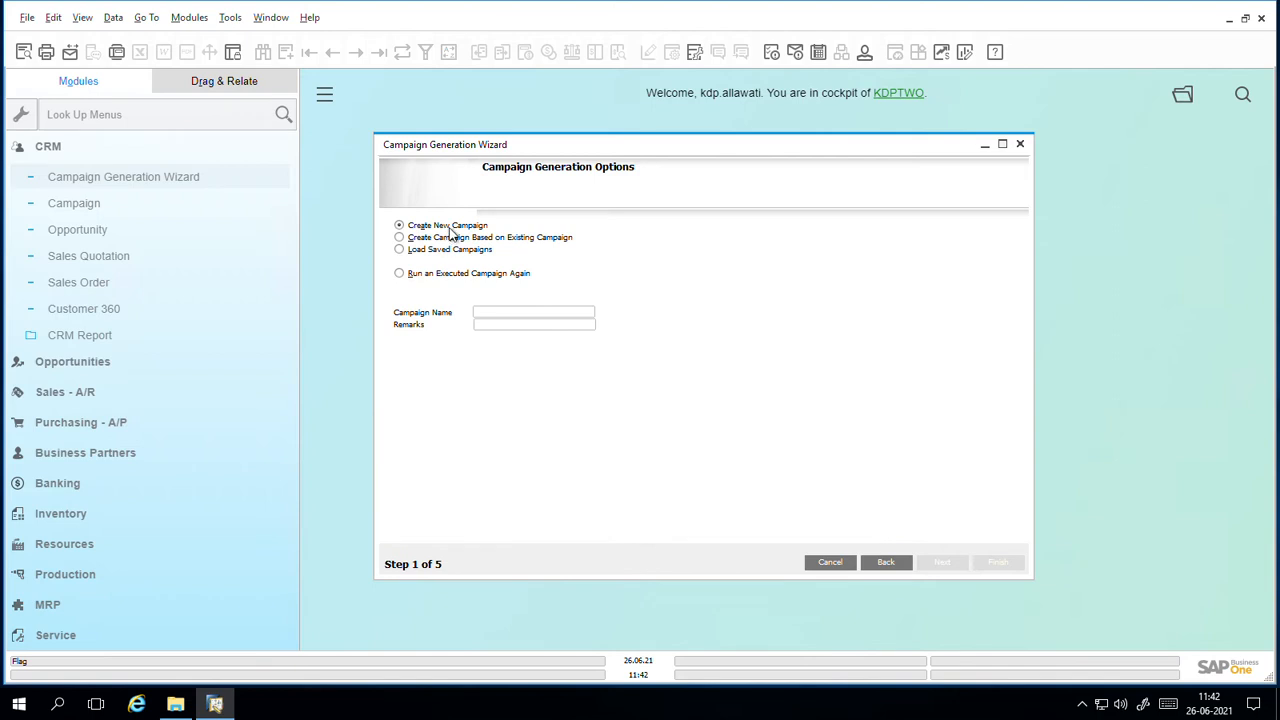
pyautogui.click(493, 316)
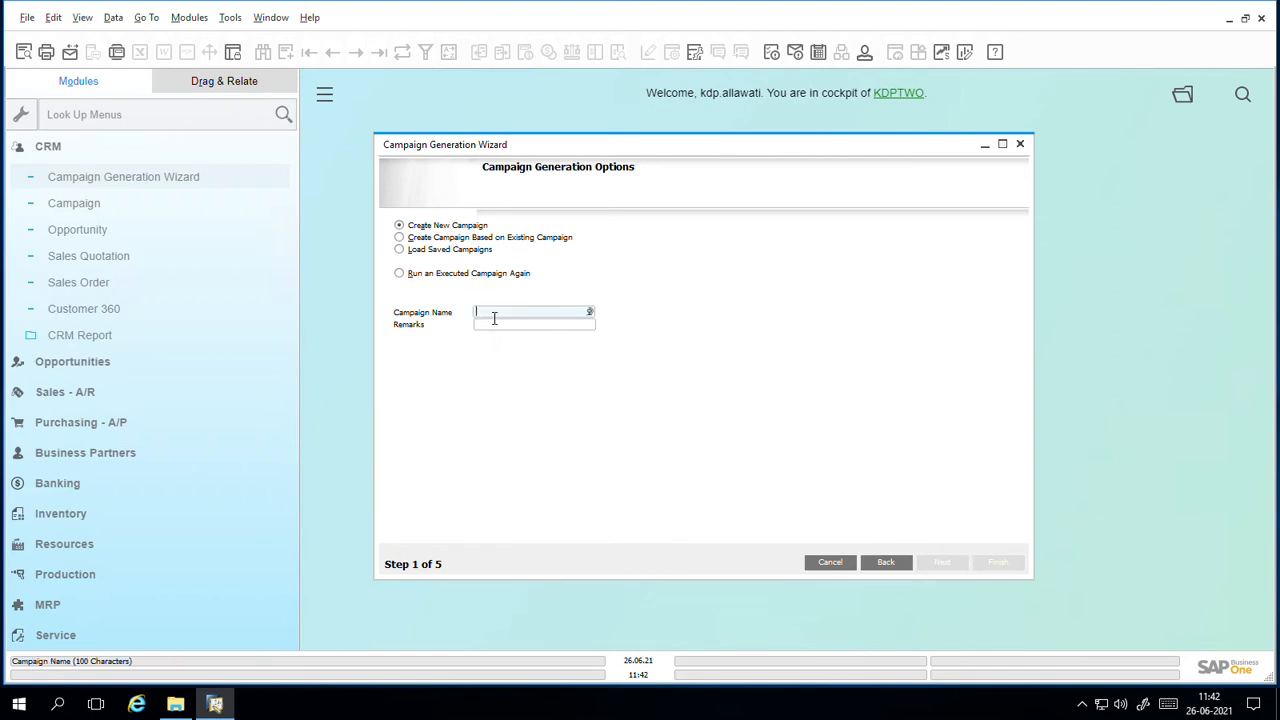
pyautogui.write('DE')
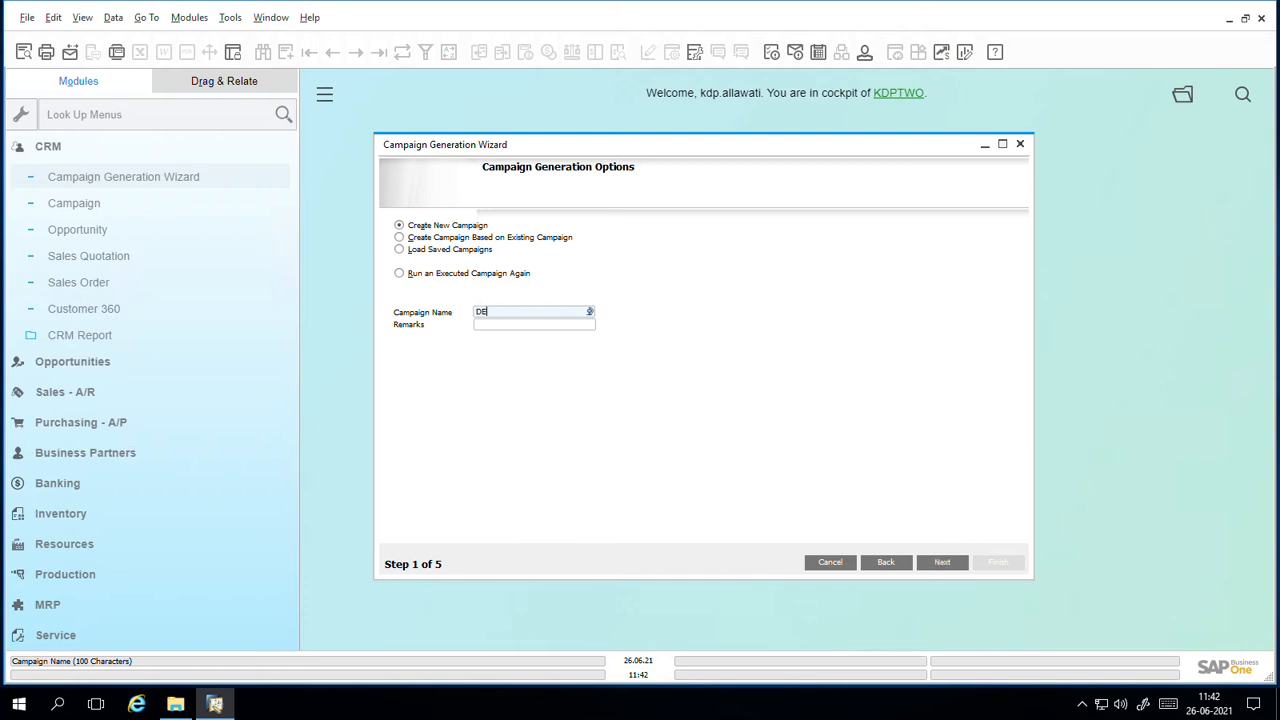
pyautogui.write('MO')
pyautogui.click(506, 327)
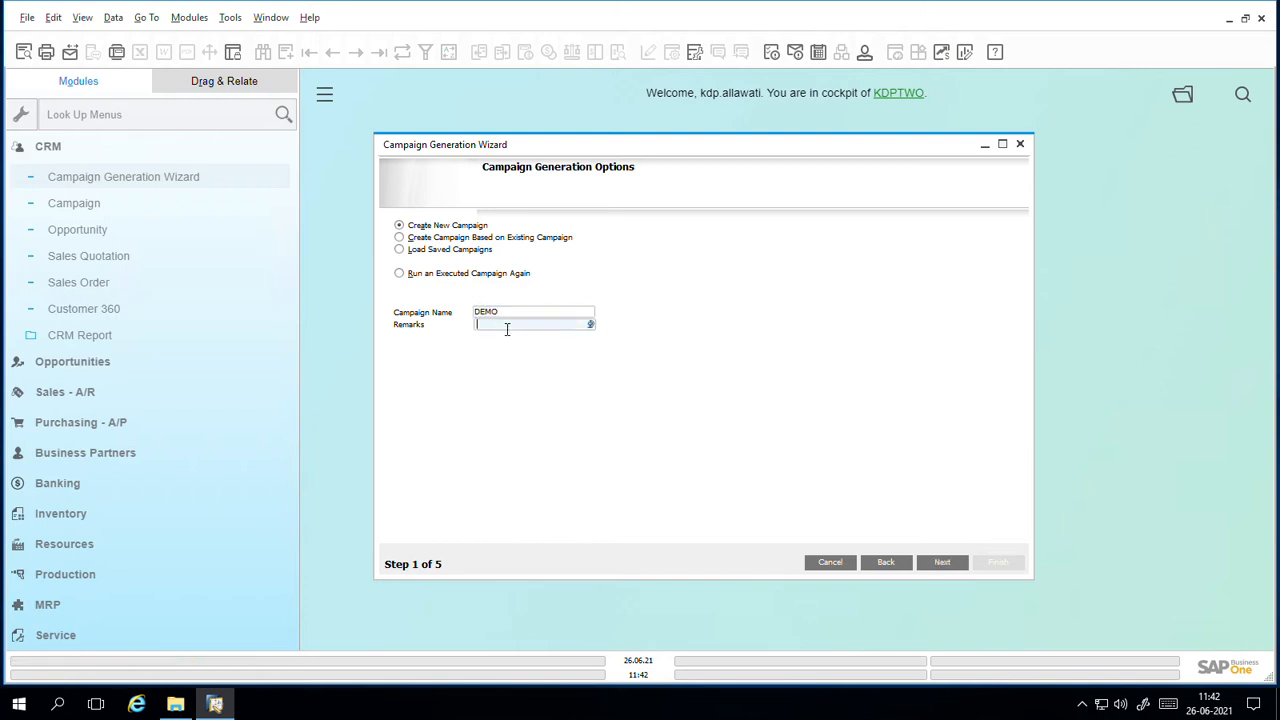
pyautogui.write('FOR SALES OF SERVICE')
pyautogui.click(940, 564)
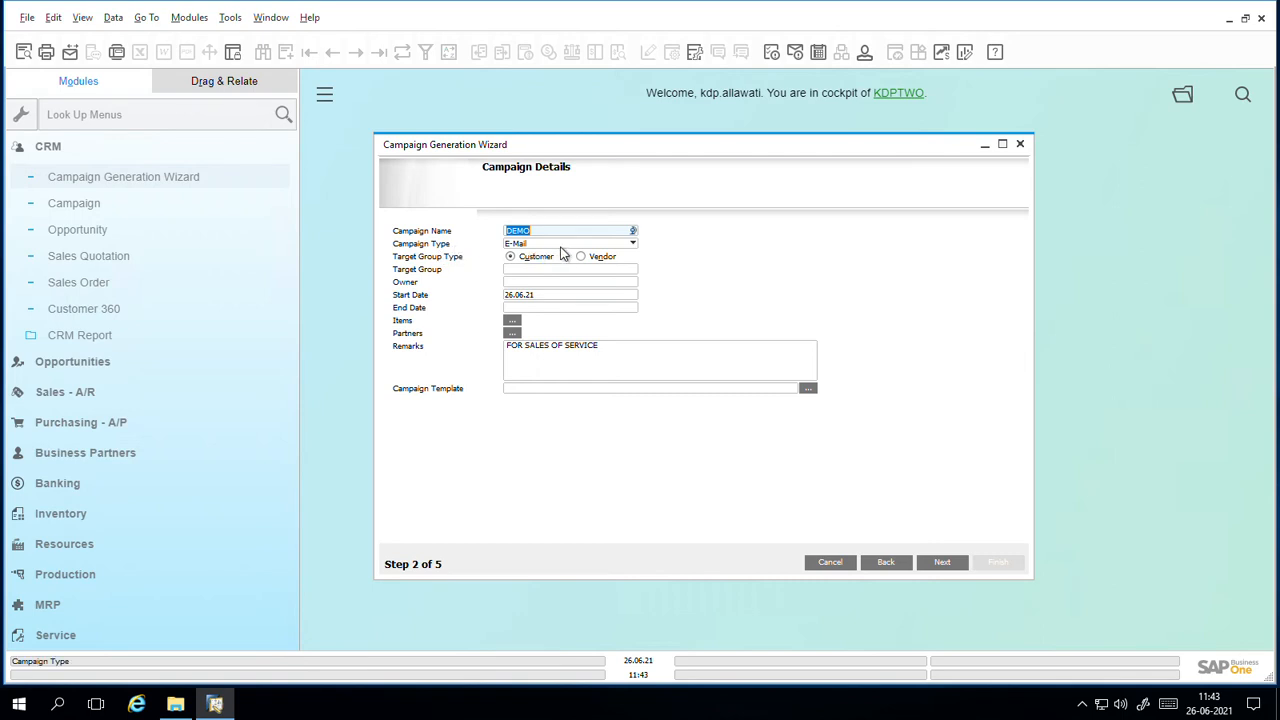
# Set the campaign type to E-Mail, and create and assign a new target group with code and name Local Customers
pyautogui.click(561, 248)
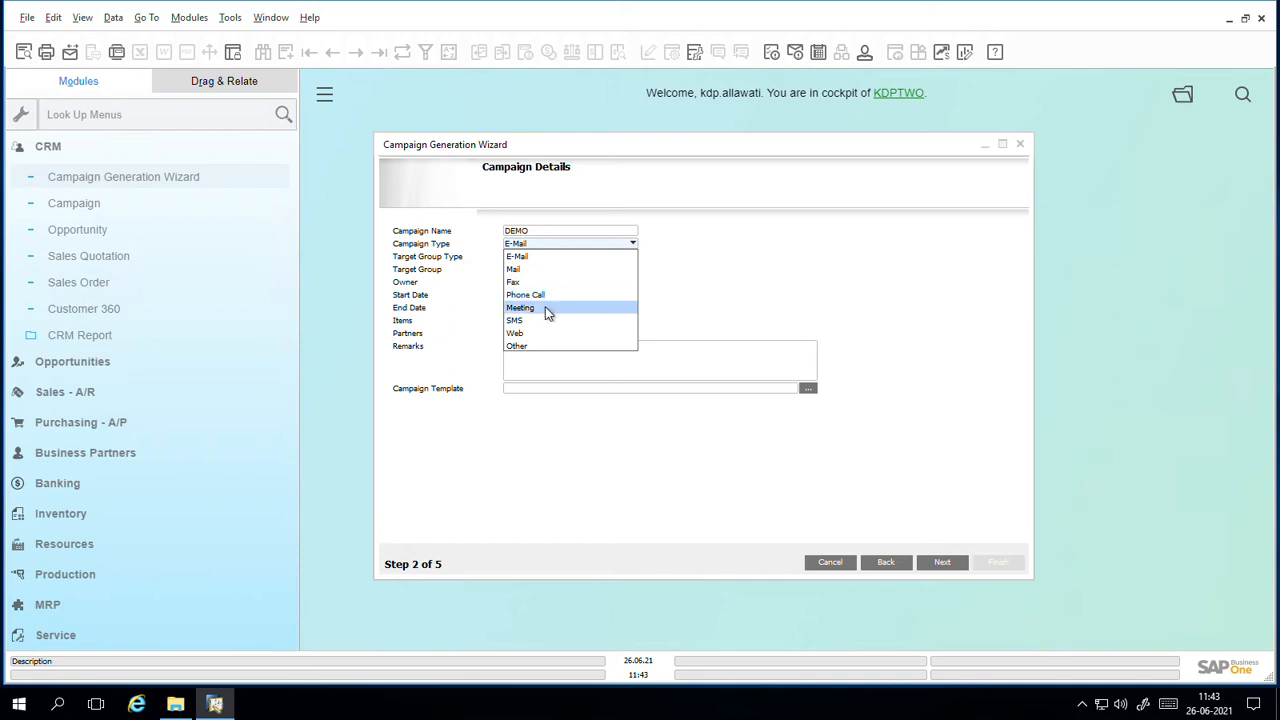
pyautogui.click(533, 258)
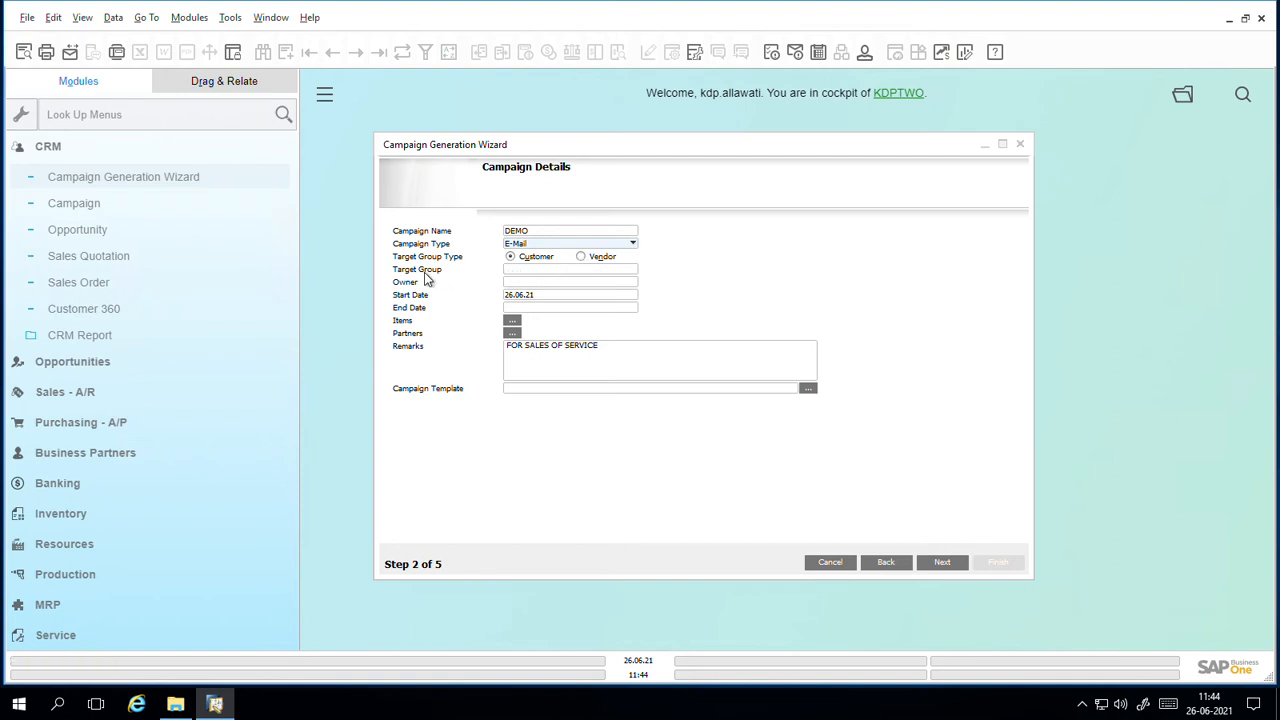
pyautogui.click(539, 272)
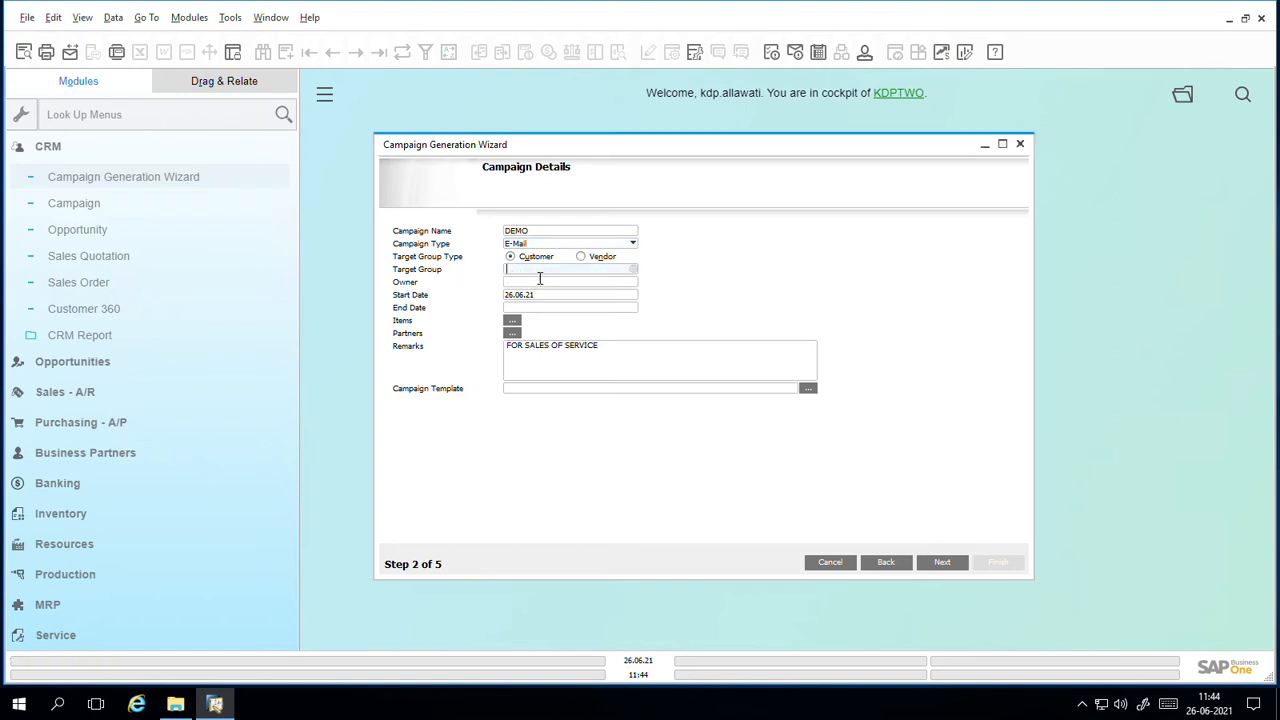
pyautogui.click(636, 270)
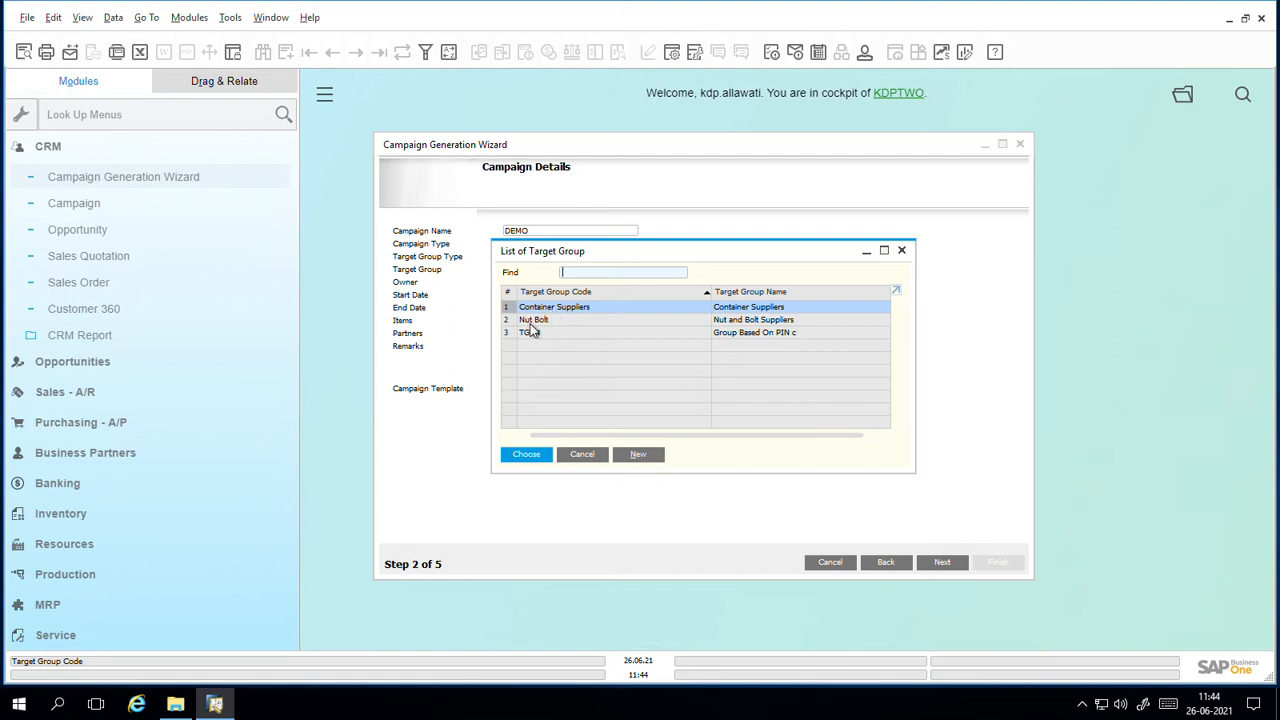
pyautogui.click(637, 455)
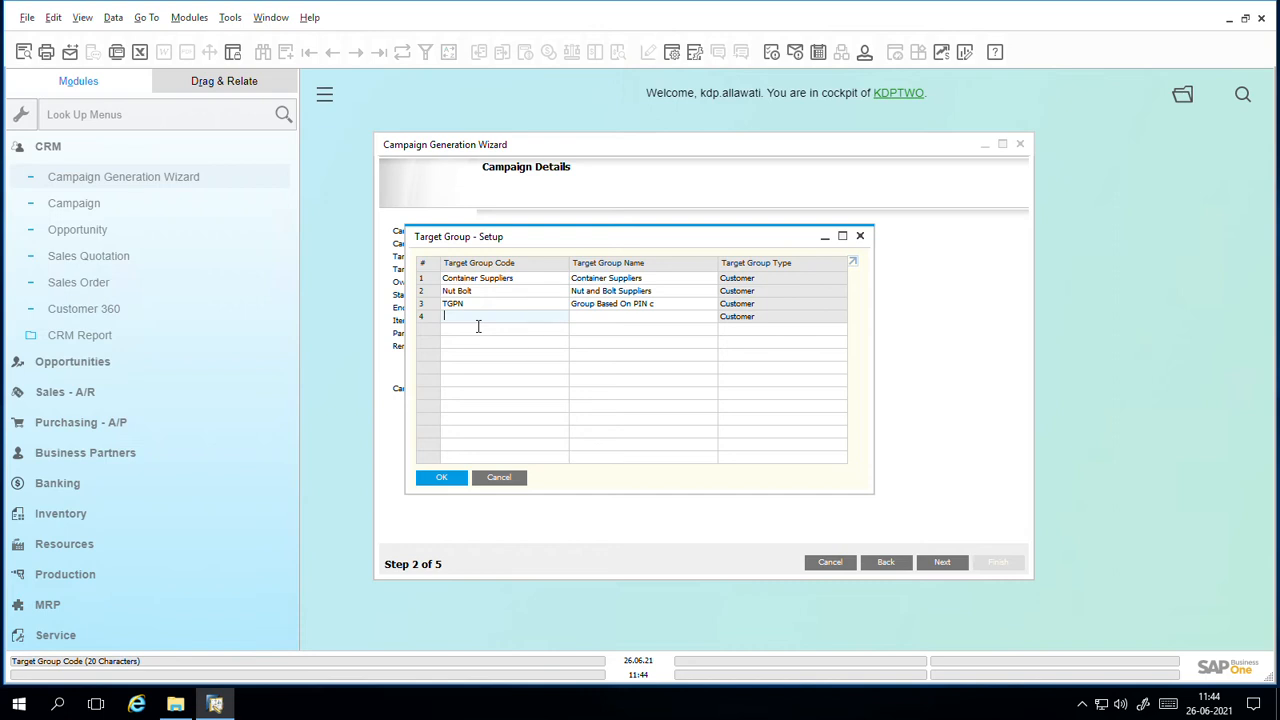
pyautogui.write('Local Customers')
pyautogui.moveTo(514, 329); pyautogui.dragTo(449, 327)
pyautogui.hotkey('ctrl', 'c')
pyautogui.click(600, 320)
pyautogui.hotkey('ctrl', 'v')
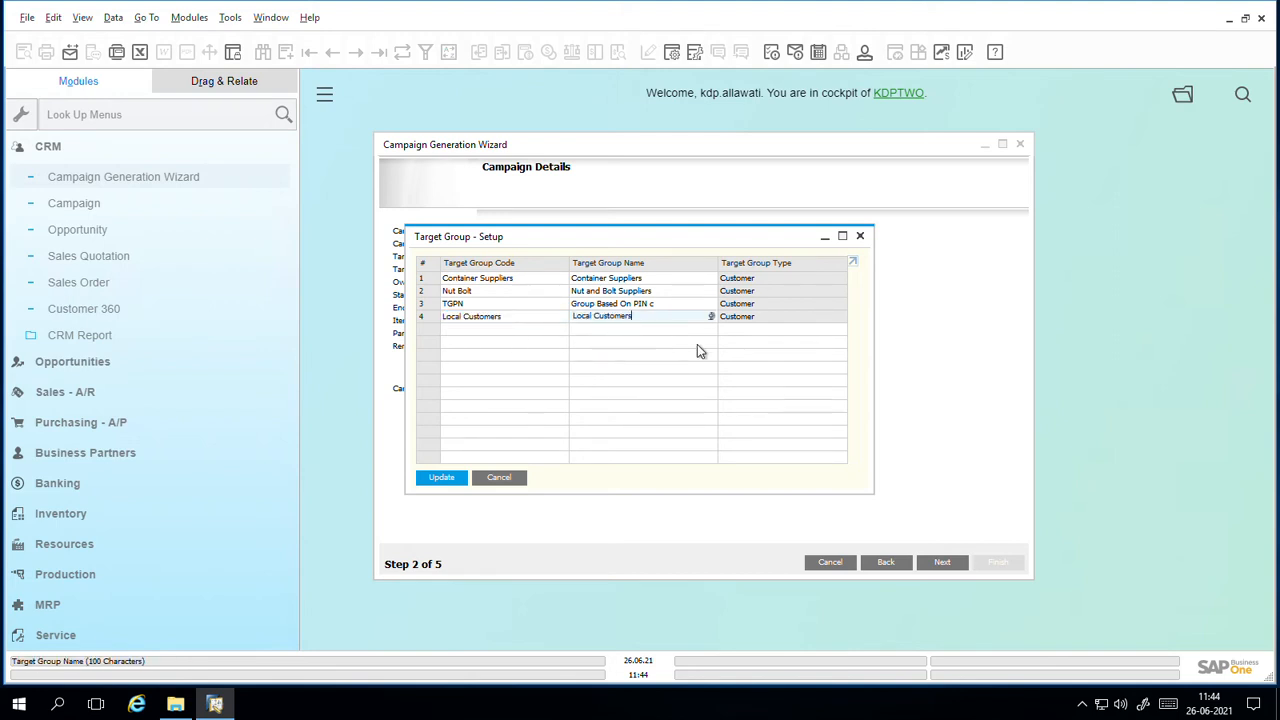
pyautogui.click(452, 481)
pyautogui.click(449, 484)
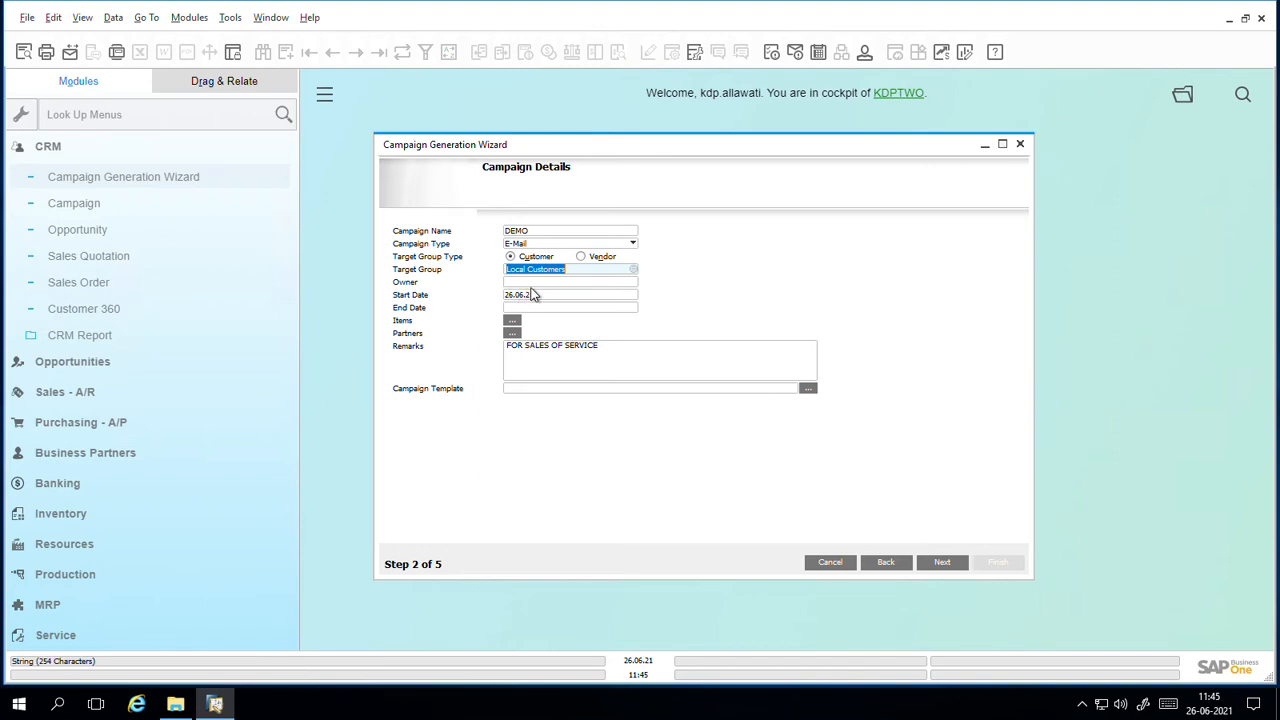
# Assign the employee in row 9 of the employee list as campaign owner and set the end date to 10.07.21
pyautogui.click(535, 283)
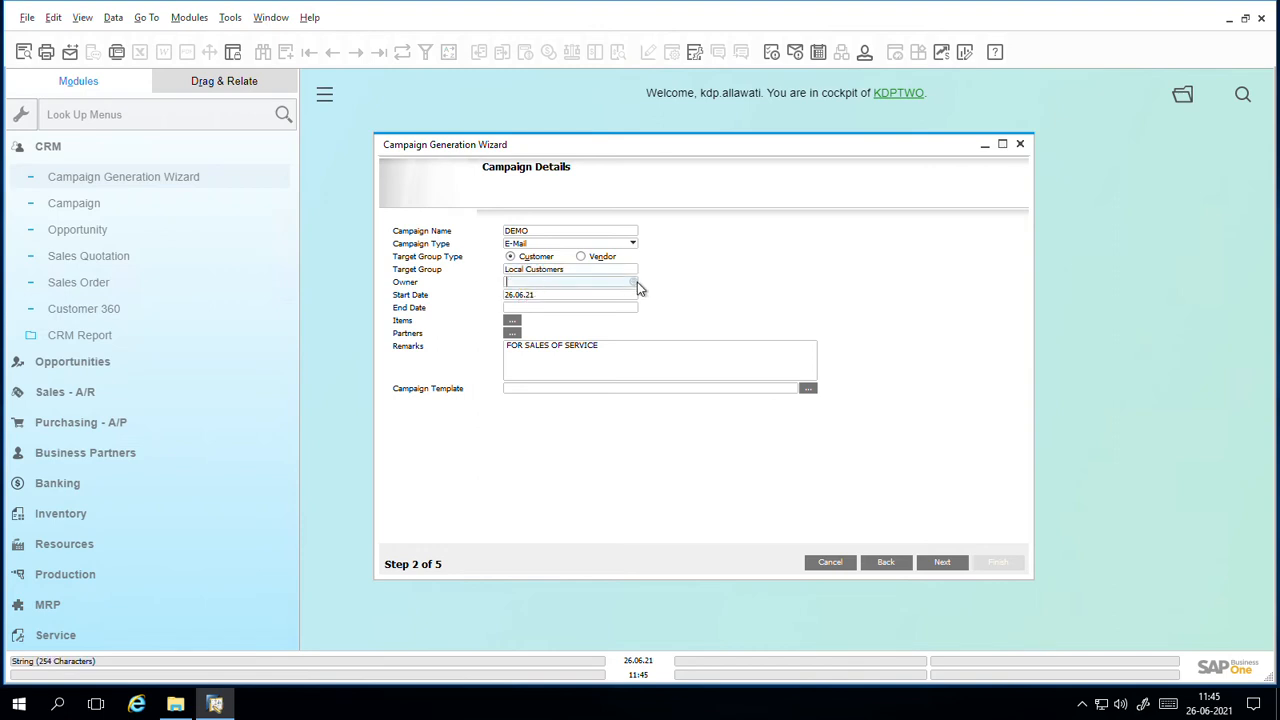
pyautogui.click(636, 283)
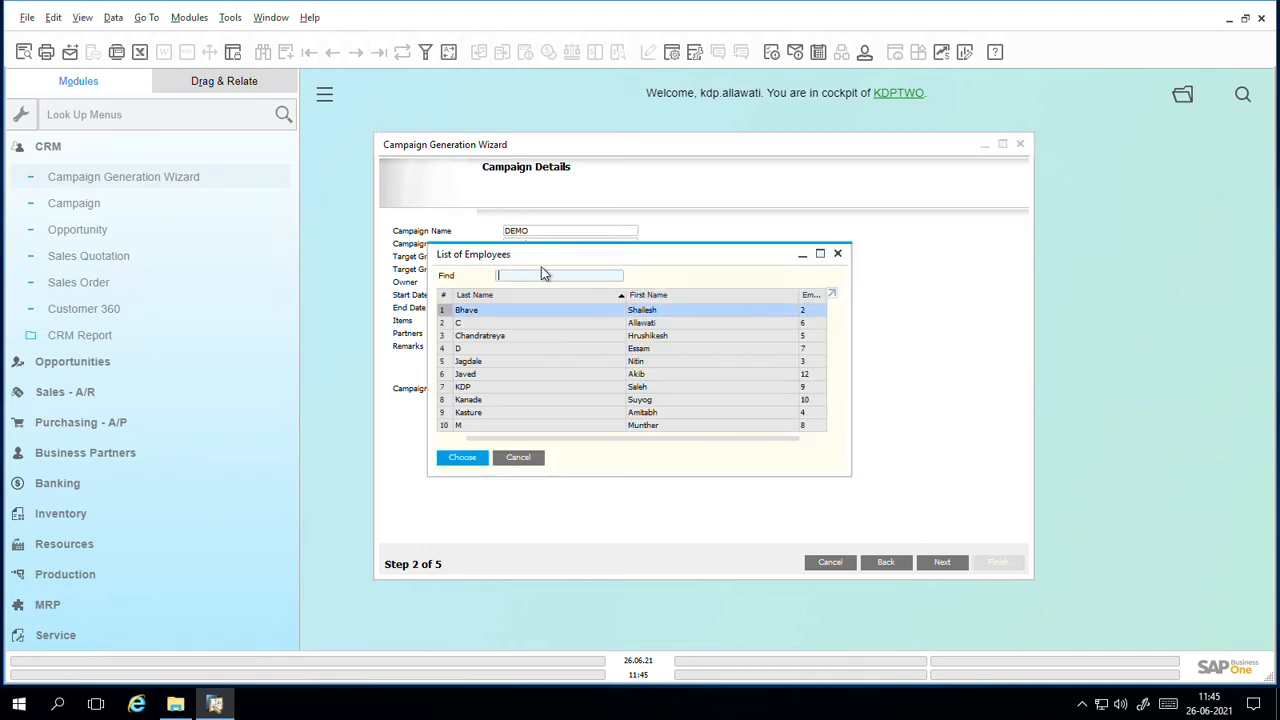
pyautogui.moveTo(553, 258); pyautogui.dragTo(739, 224)
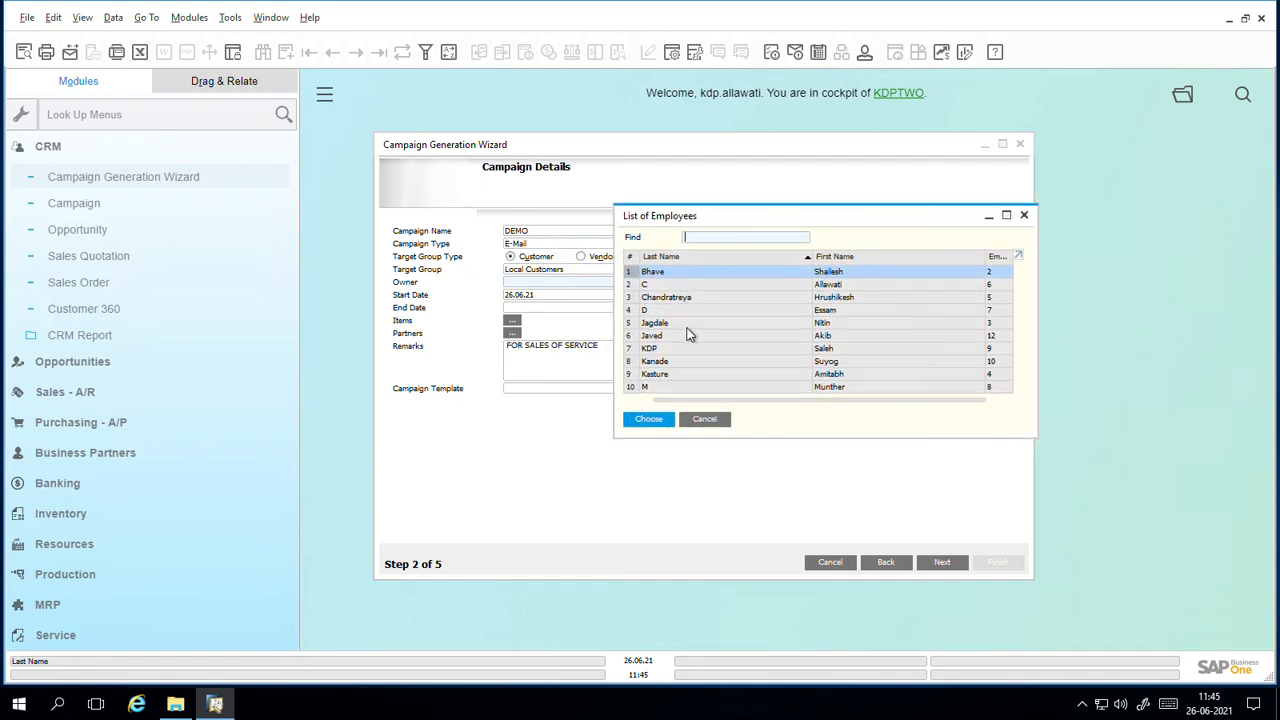
pyautogui.doubleClick(655, 375)
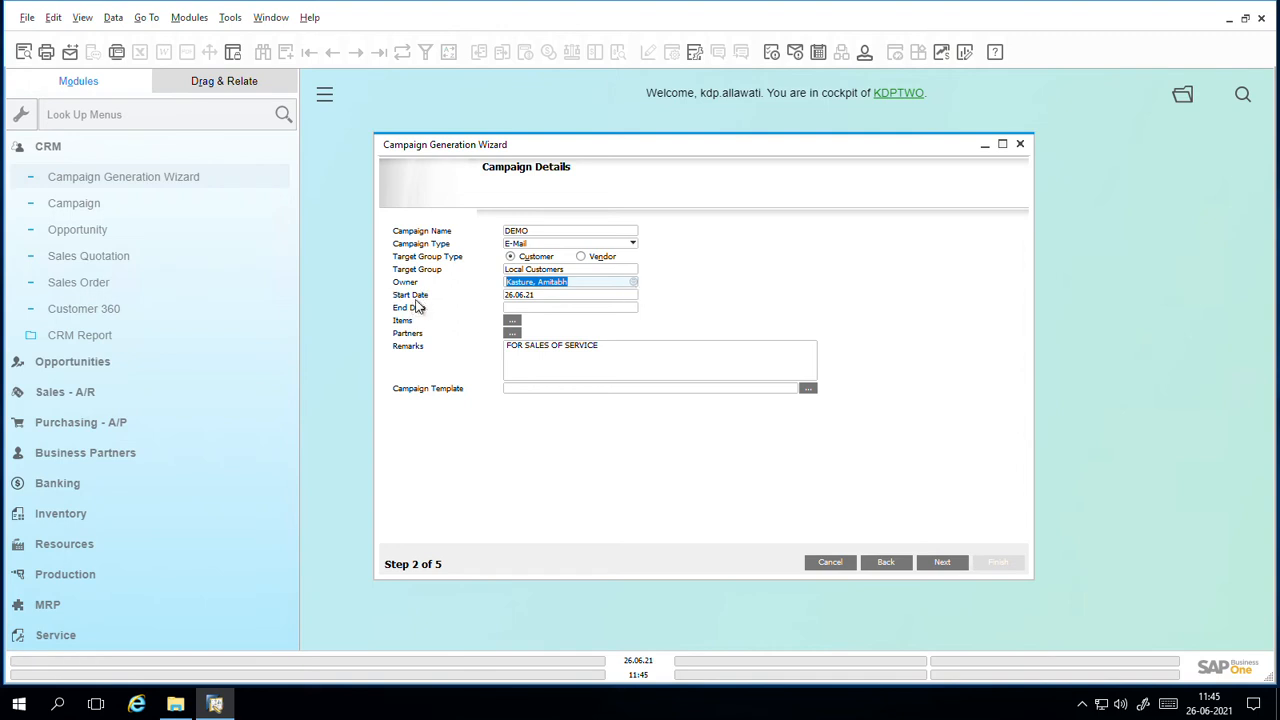
pyautogui.click(517, 310)
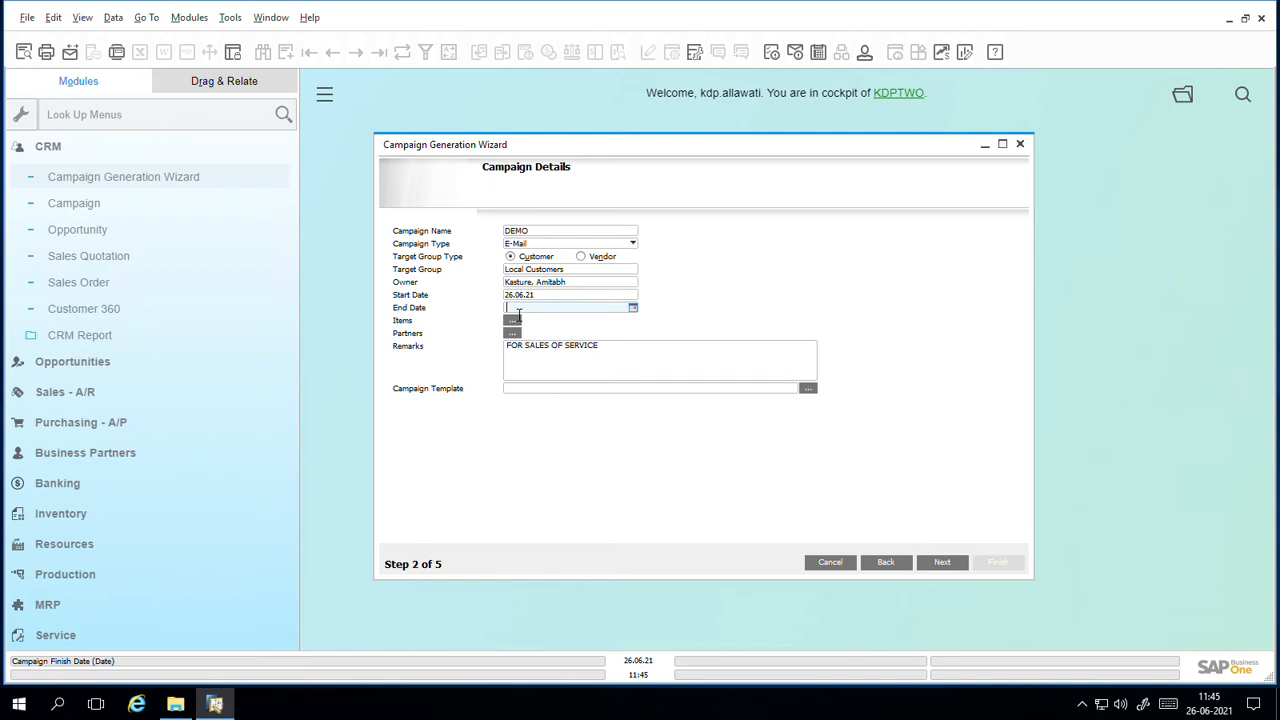
pyautogui.write('10072021')
pyautogui.press('Tab')
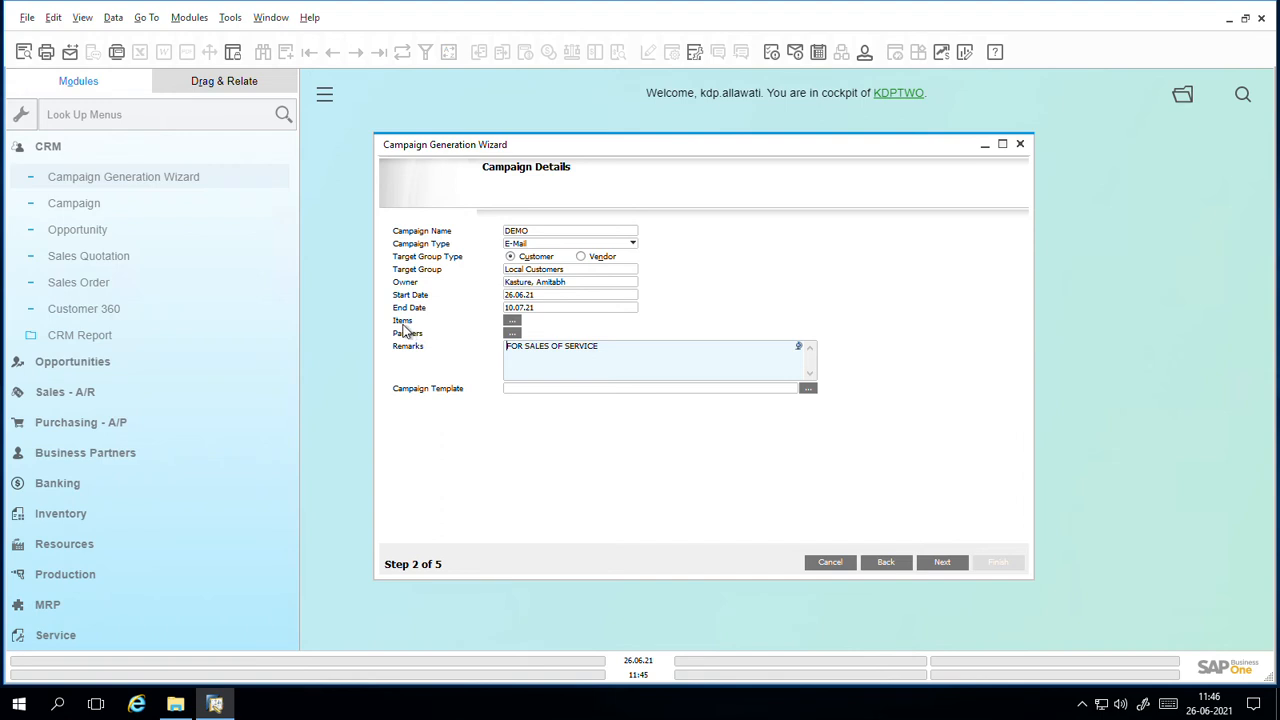
# Add items 20001, 30002, 20006, 20004 and 20003 to the campaign and confirm the item list
pyautogui.click(512, 323)
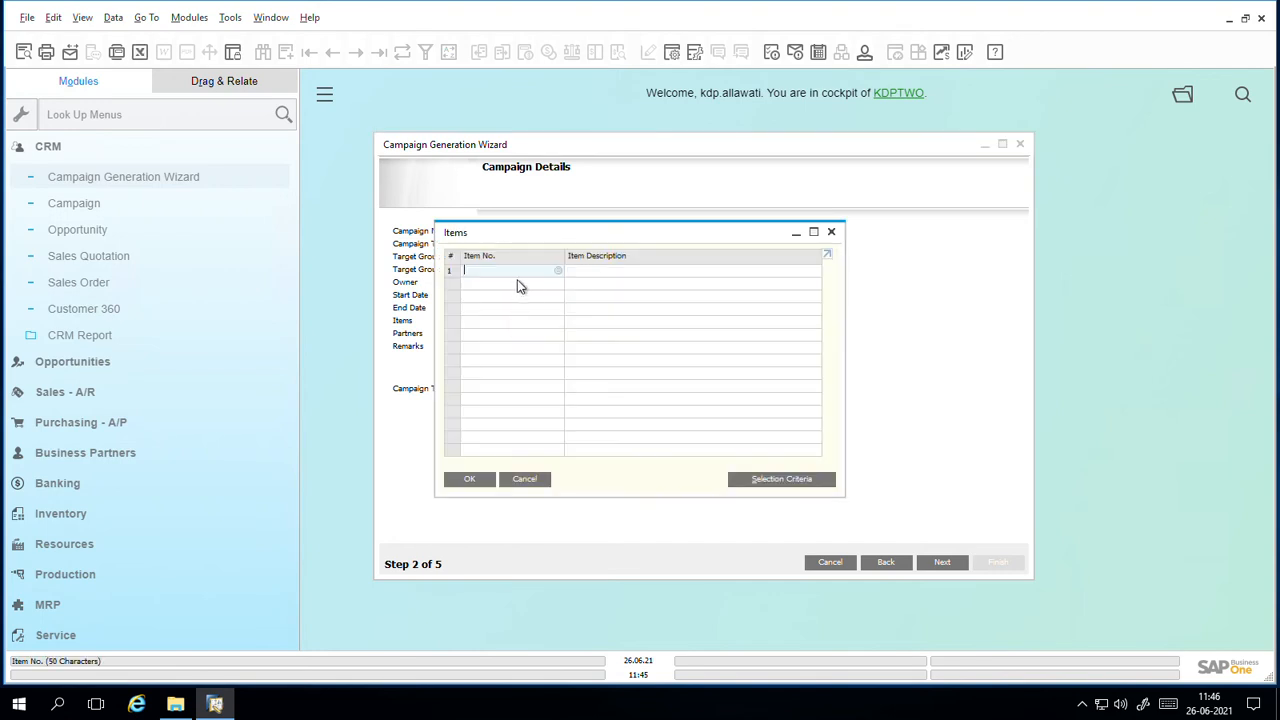
pyautogui.click(560, 275)
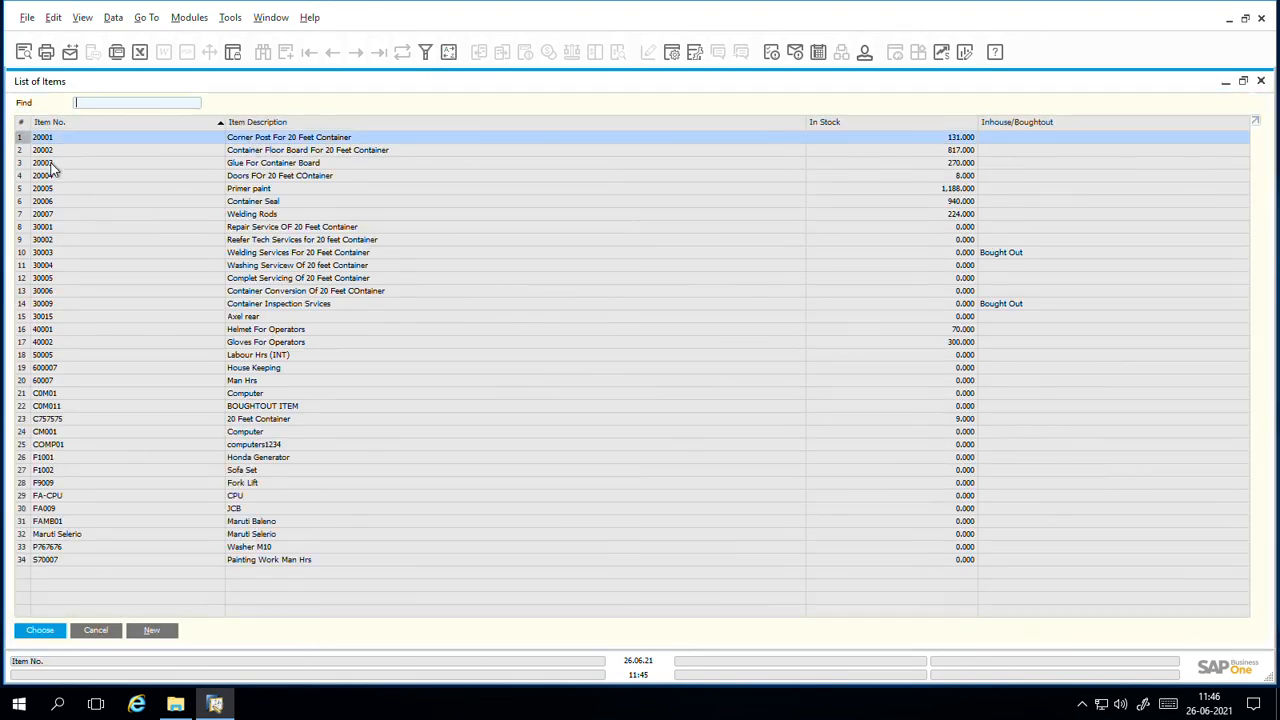
pyautogui.keyDown('ctrl'); pyautogui.click(61, 240); pyautogui.keyUp('ctrl')
pyautogui.keyDown('ctrl'); pyautogui.click(58, 201); pyautogui.keyUp('ctrl')
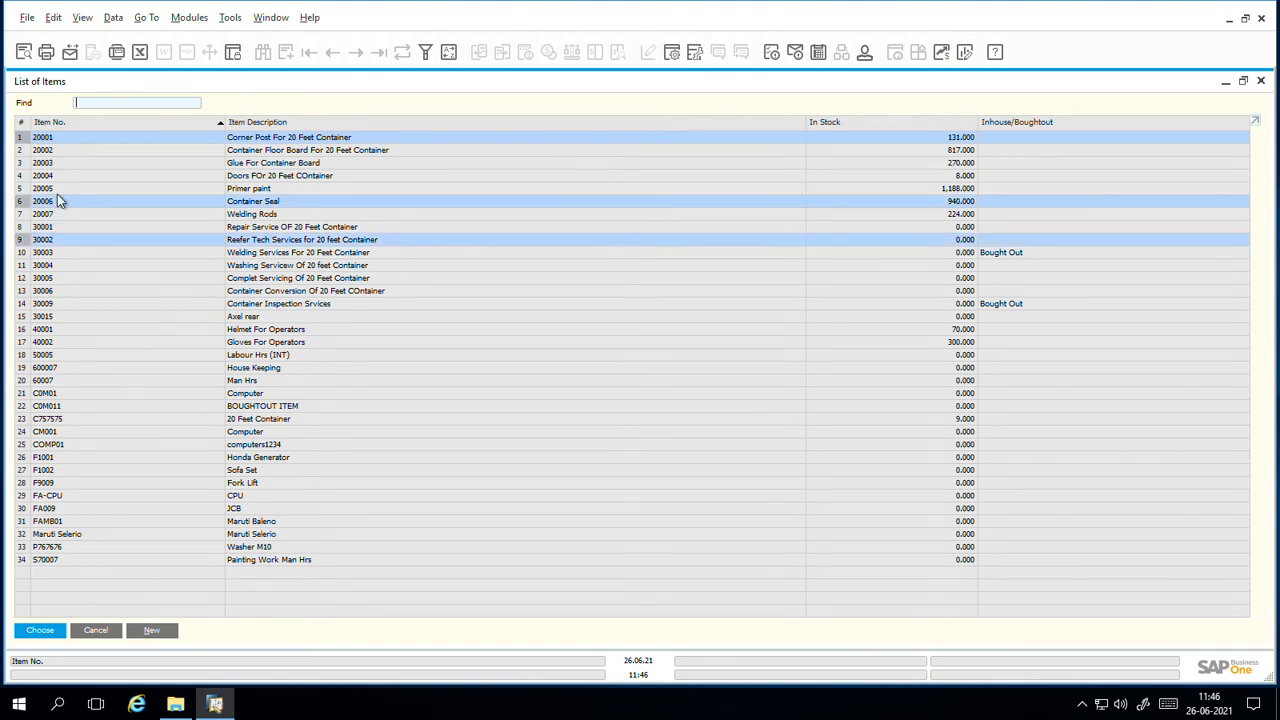
pyautogui.keyDown('ctrl'); pyautogui.click(59, 176); pyautogui.keyUp('ctrl')
pyautogui.keyDown('ctrl'); pyautogui.click(61, 163); pyautogui.keyUp('ctrl')
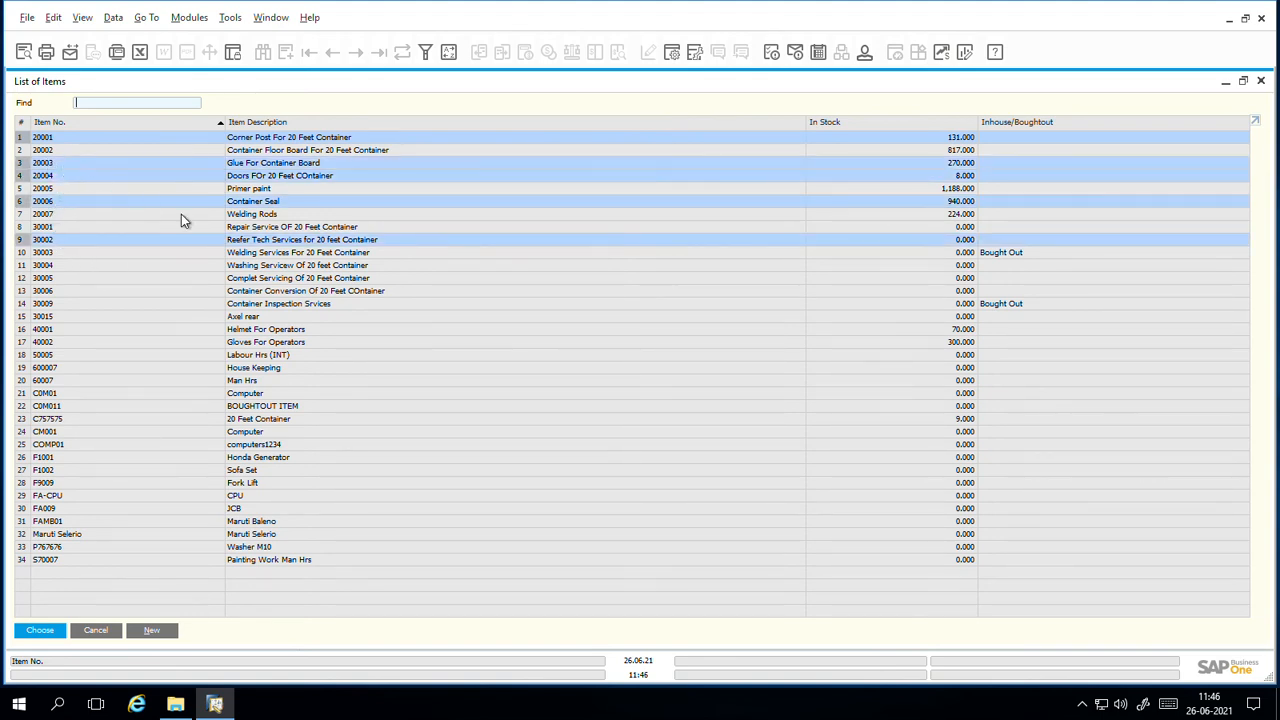
pyautogui.click(55, 630)
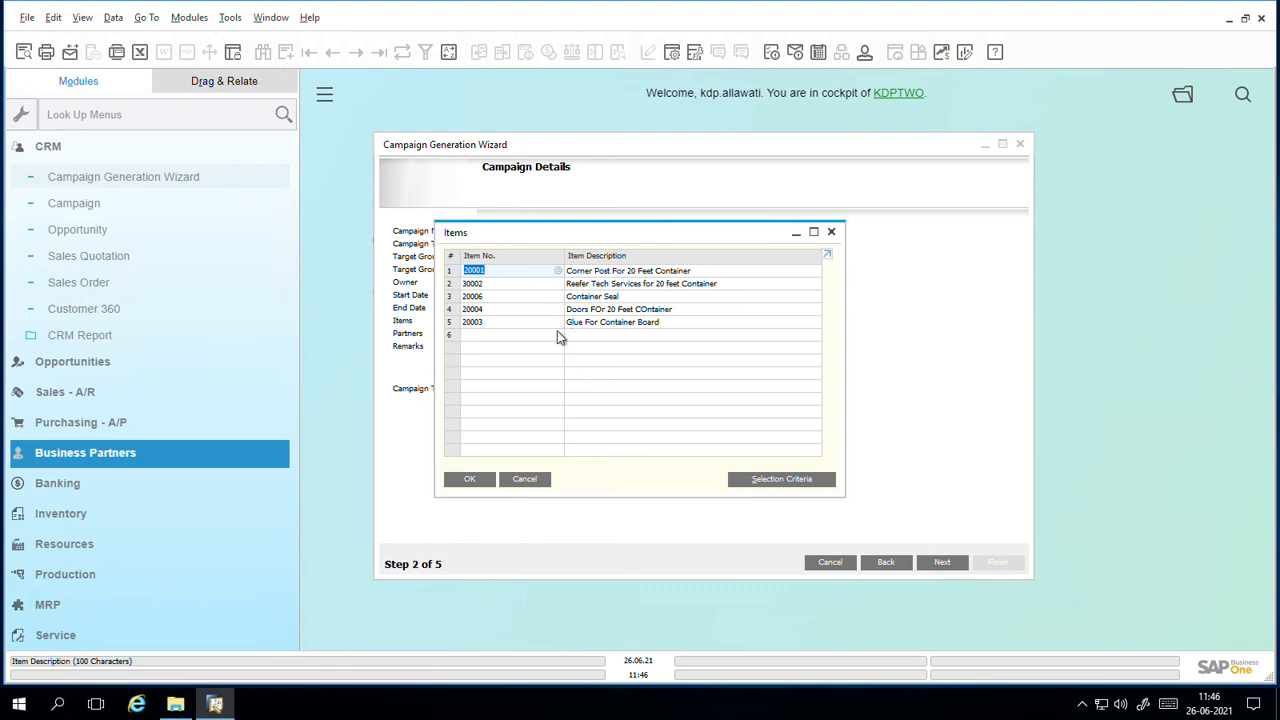
pyautogui.click(479, 483)
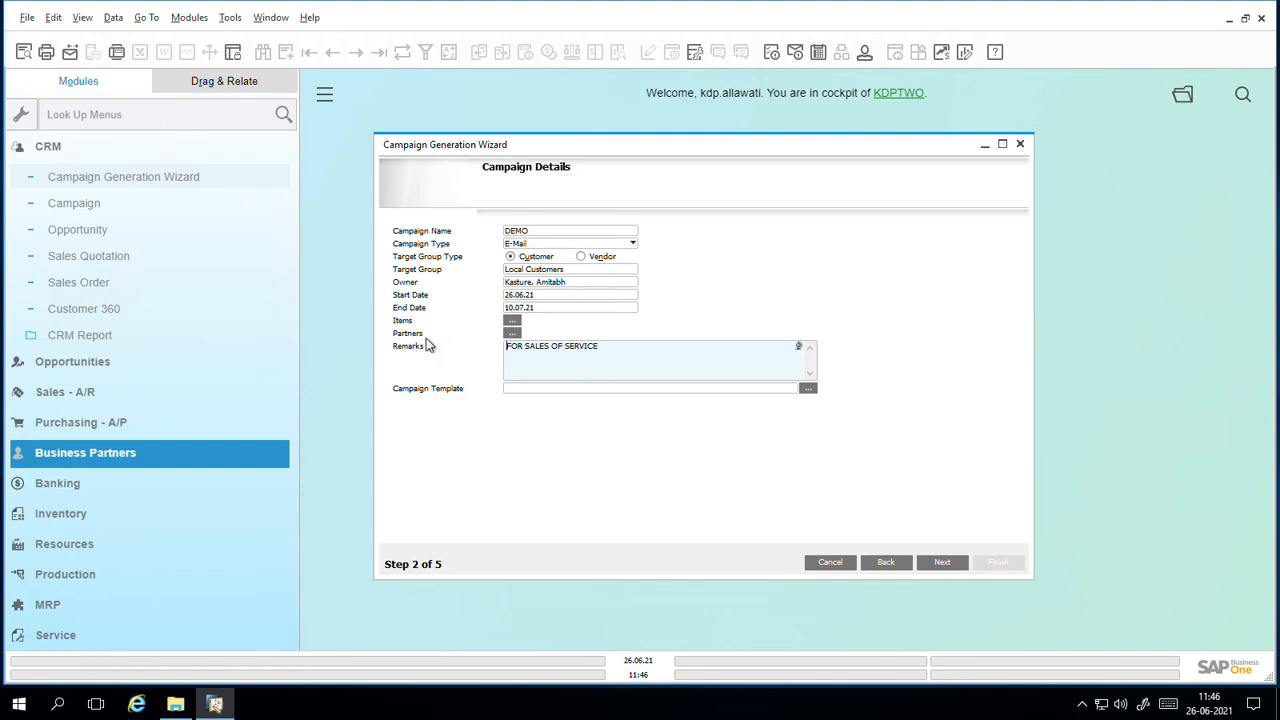
# Add JNPT as a campaign partner with the relationship Container SSupplier, confirm, and recheck the partner list
pyautogui.click(512, 333)
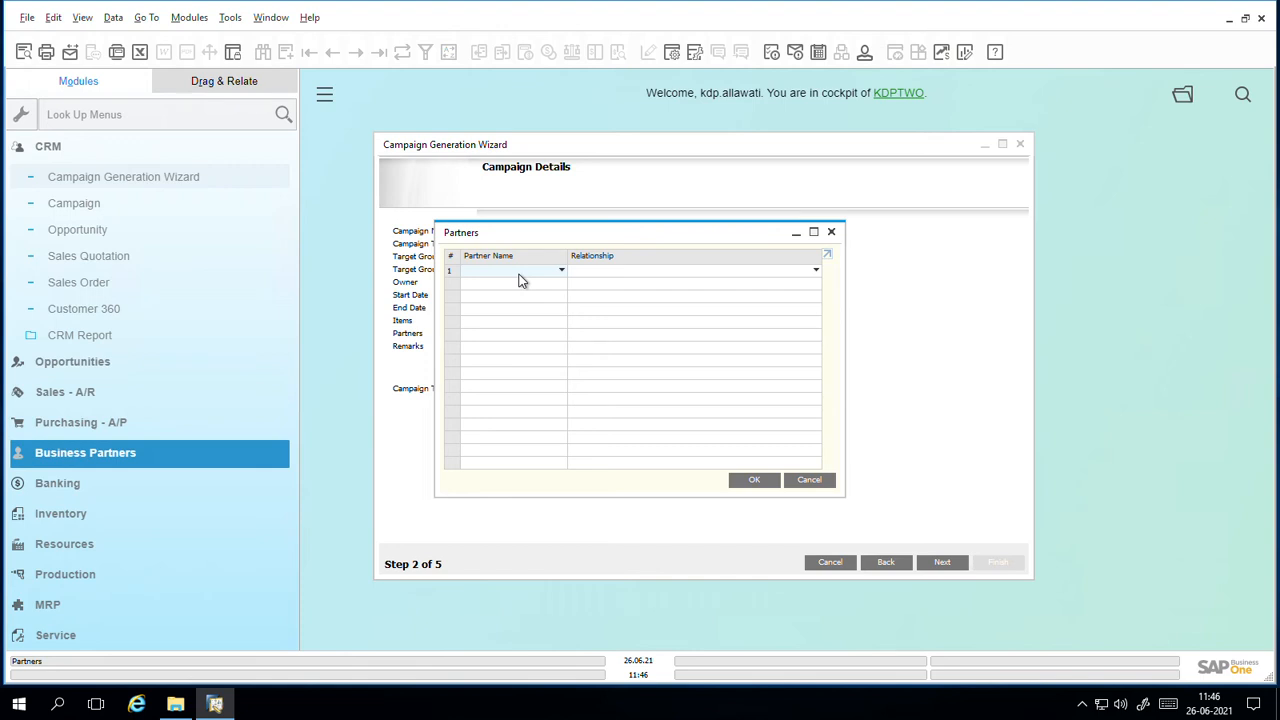
pyautogui.click(519, 281)
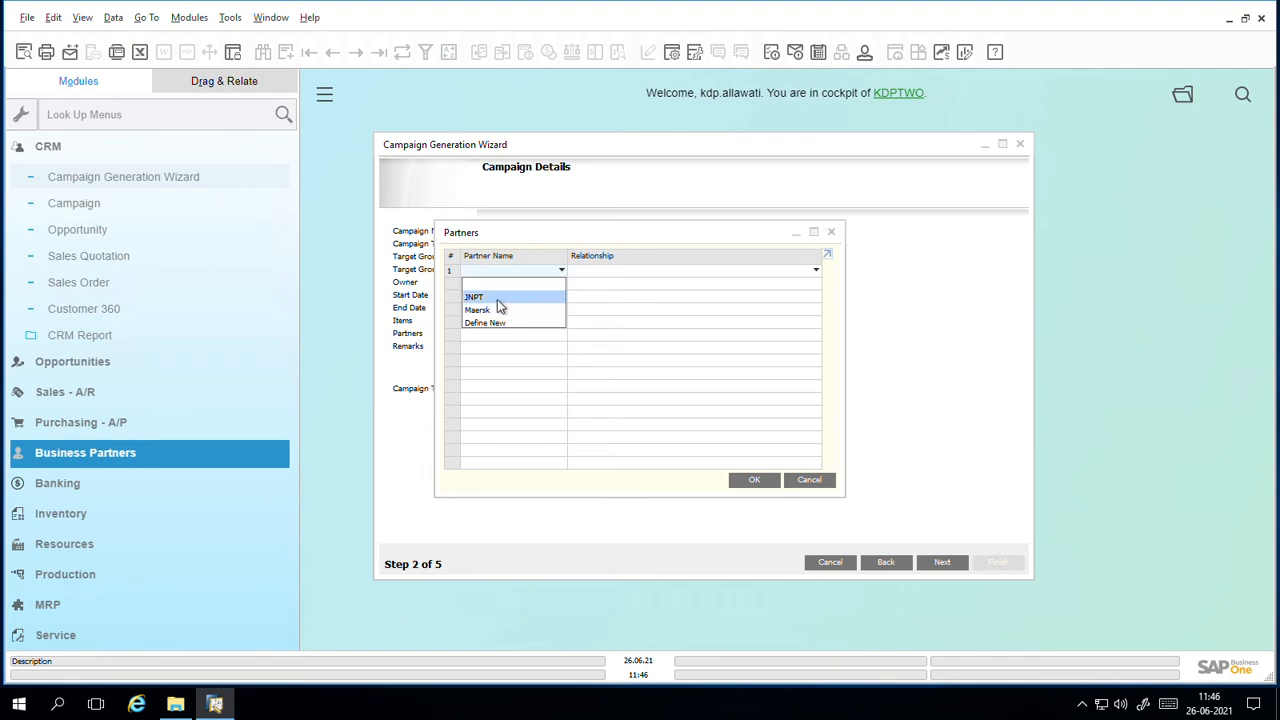
pyautogui.click(499, 298)
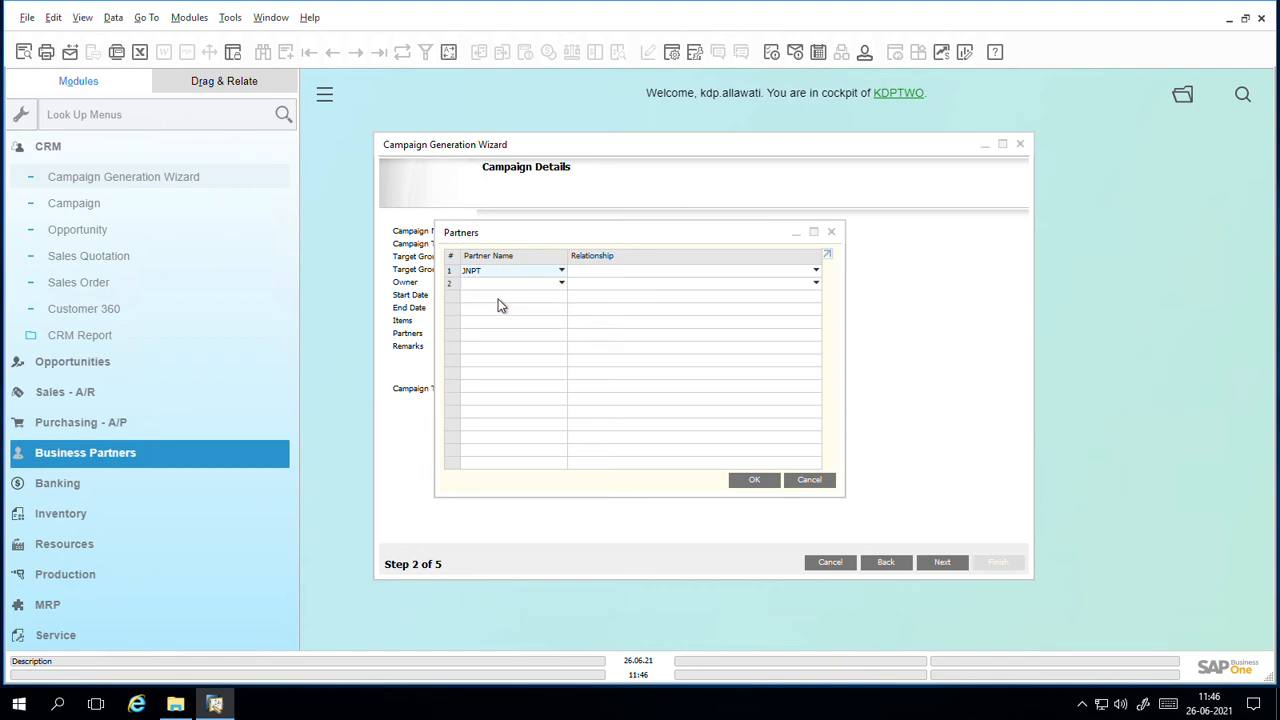
pyautogui.click(628, 275)
pyautogui.click(622, 300)
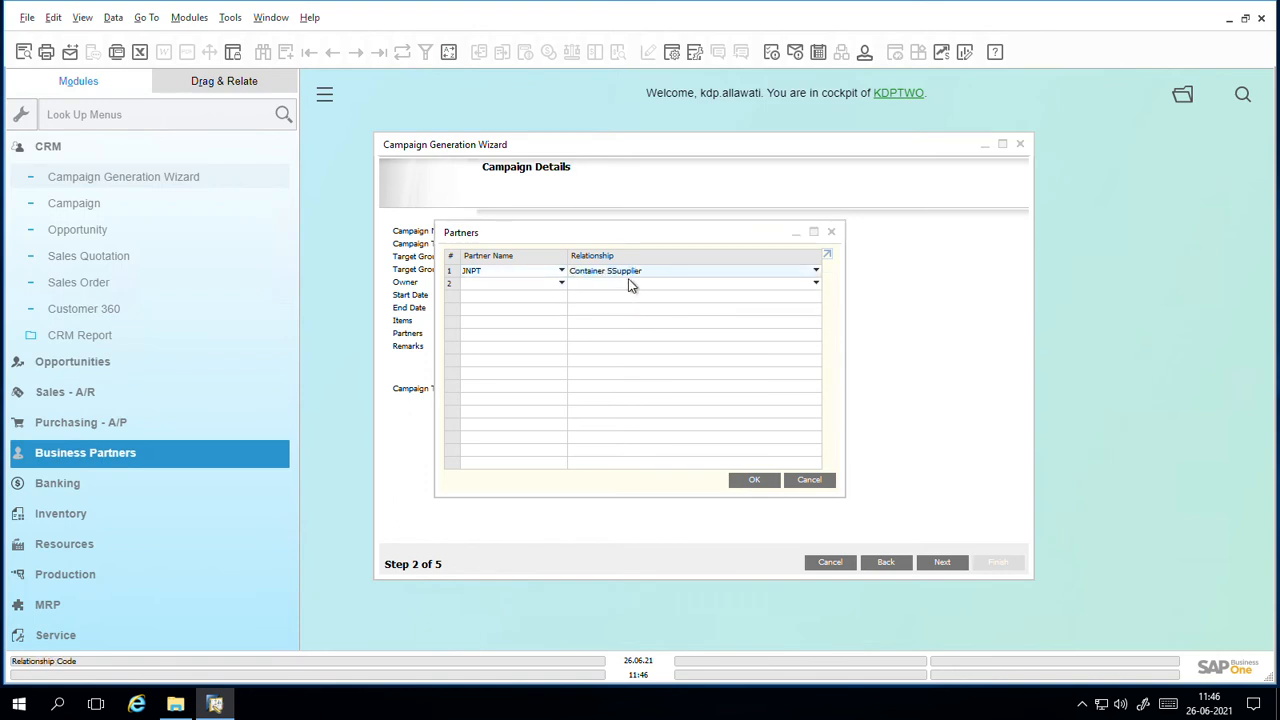
pyautogui.click(755, 482)
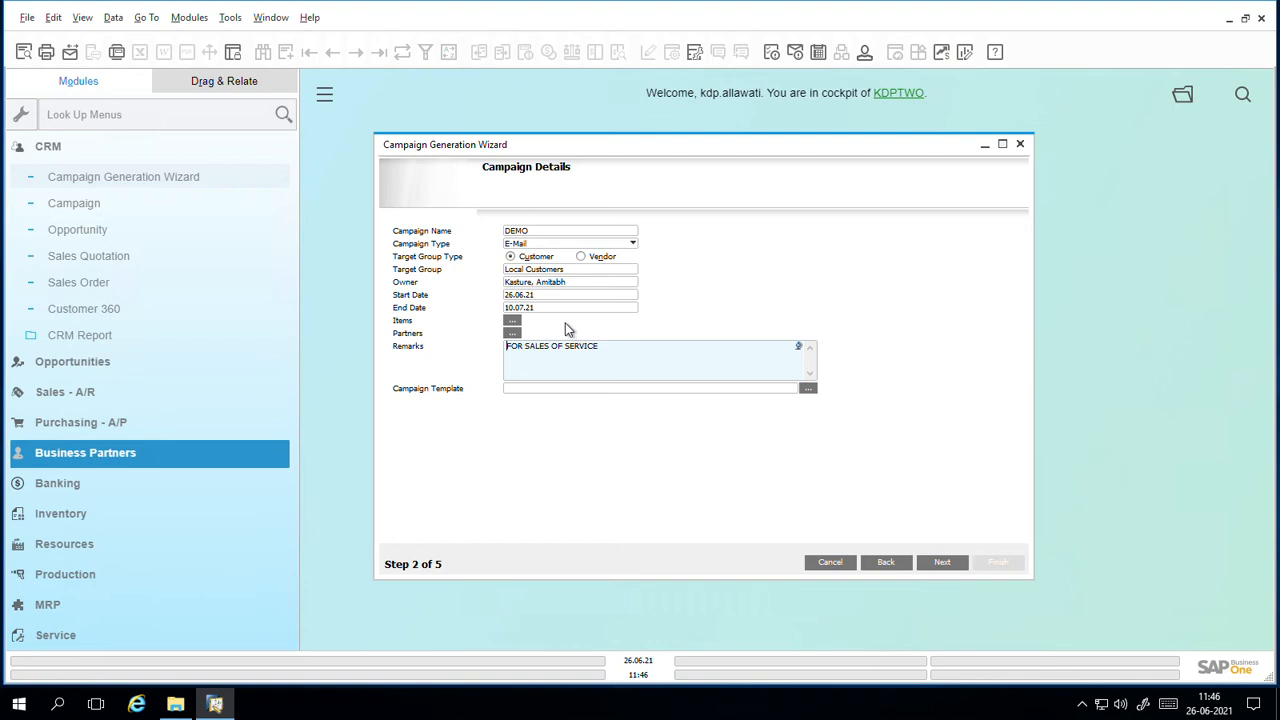
pyautogui.click(512, 335)
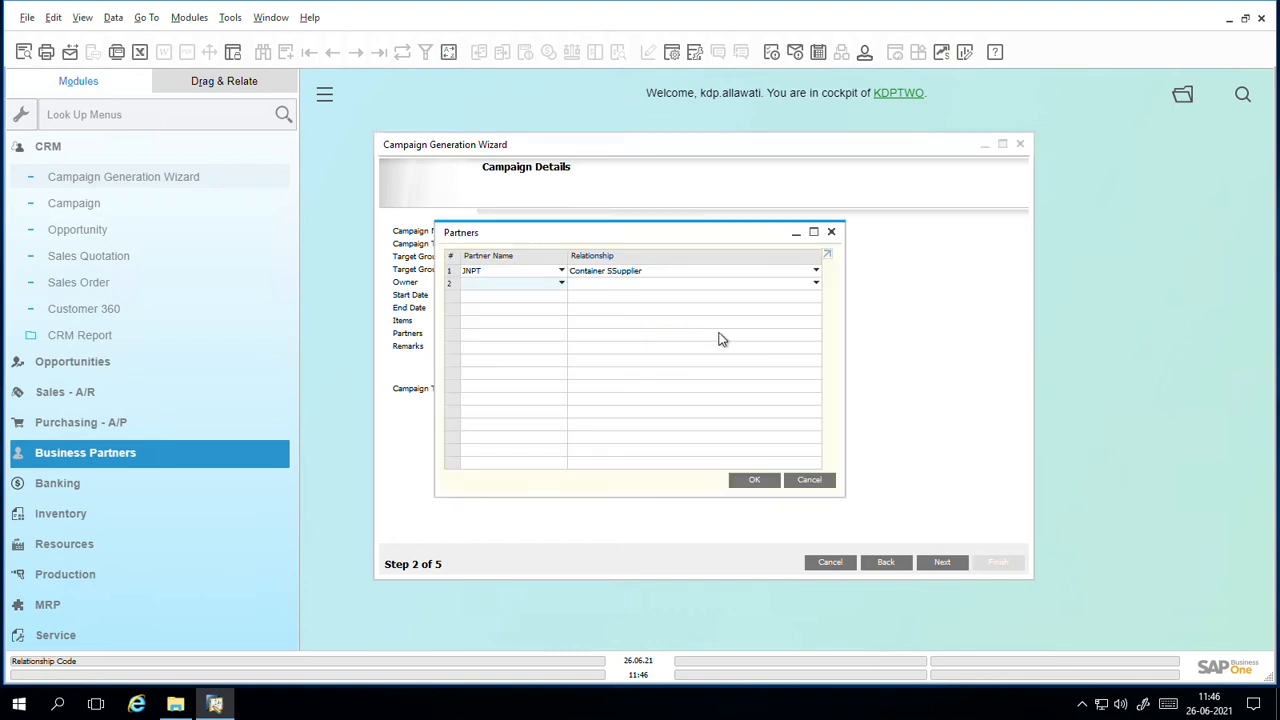
pyautogui.click(755, 480)
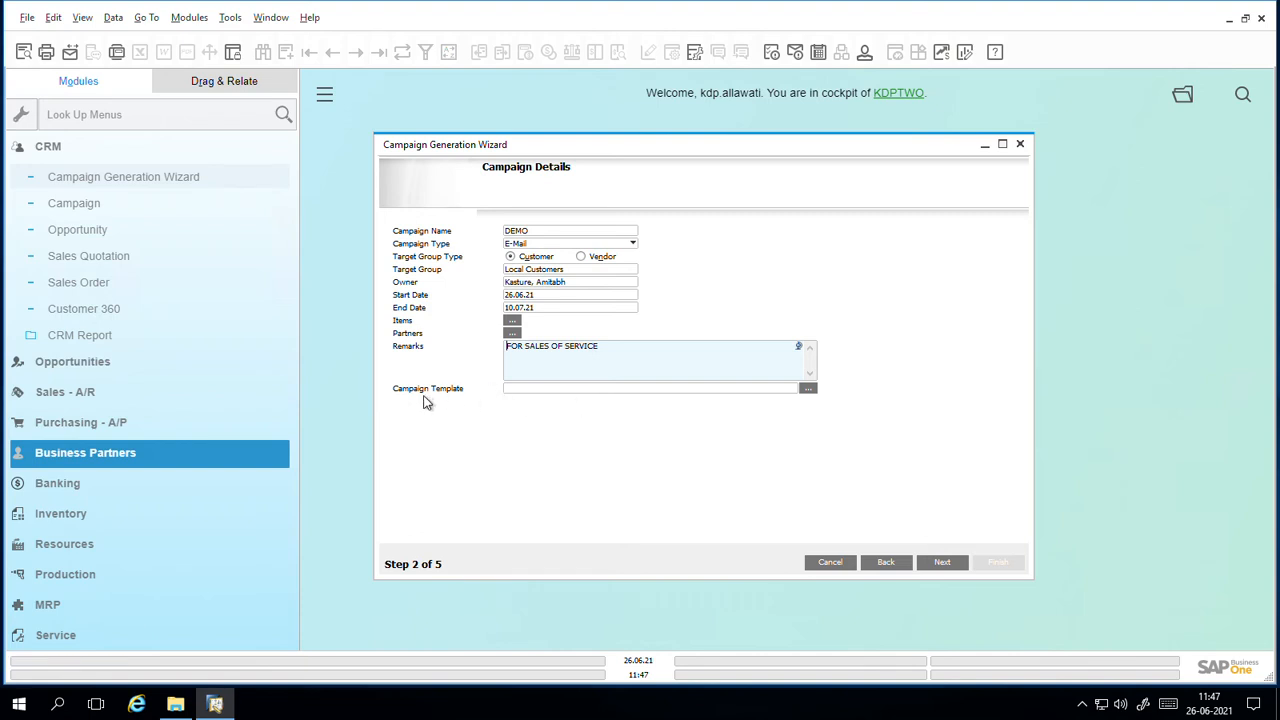
# Assign the Copy of Shipping Container Sale Flyer Template file from the Pictures folder as campaign template and proceed to the target business partners
pyautogui.click(809, 390)
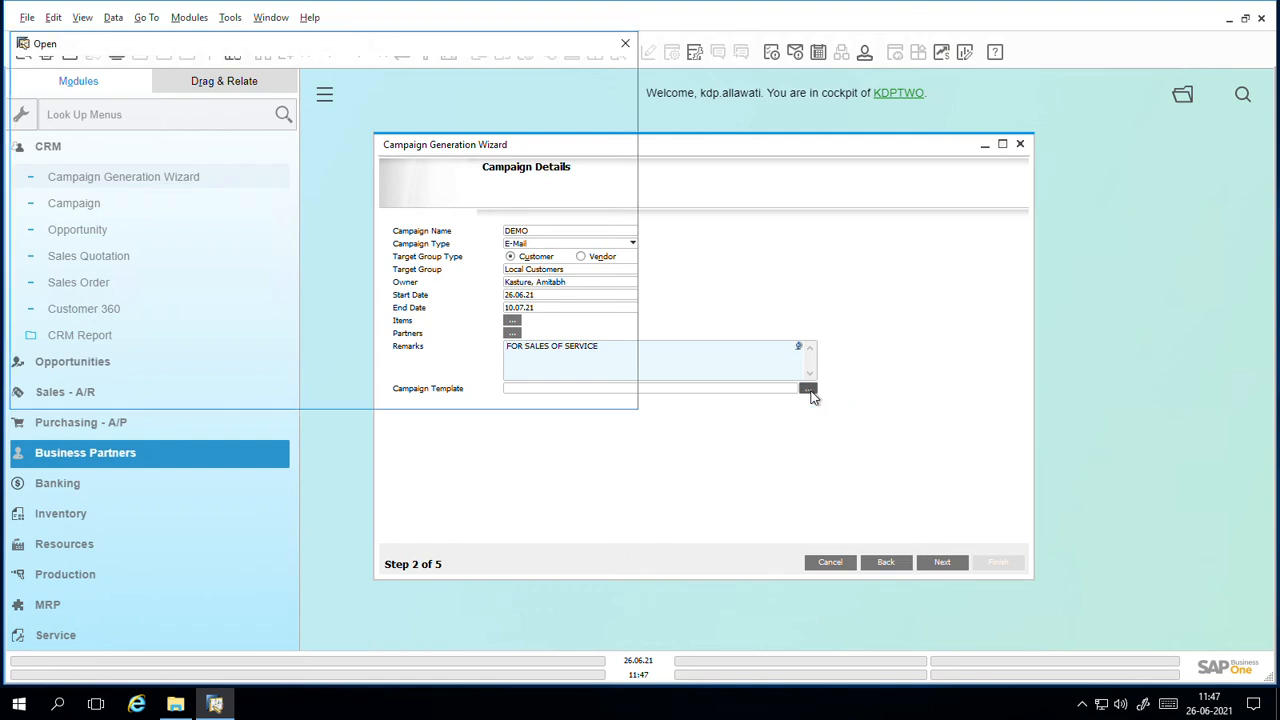
pyautogui.click(90, 212)
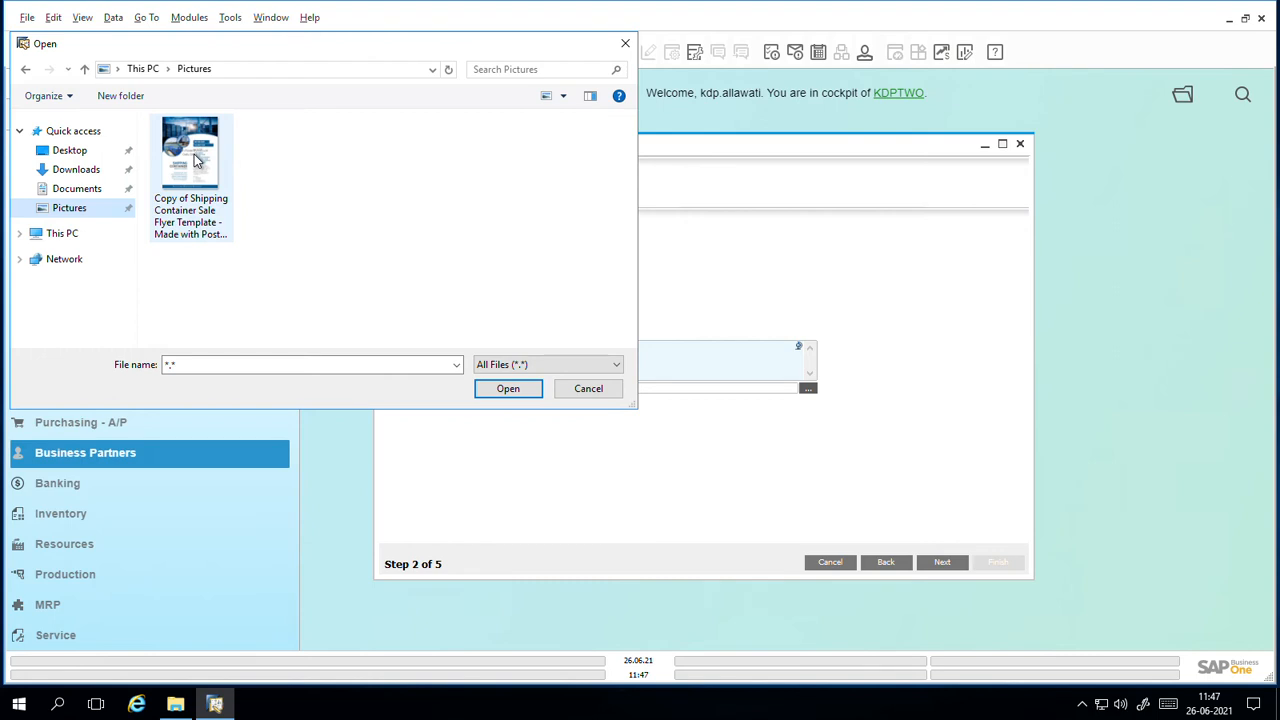
pyautogui.click(196, 160)
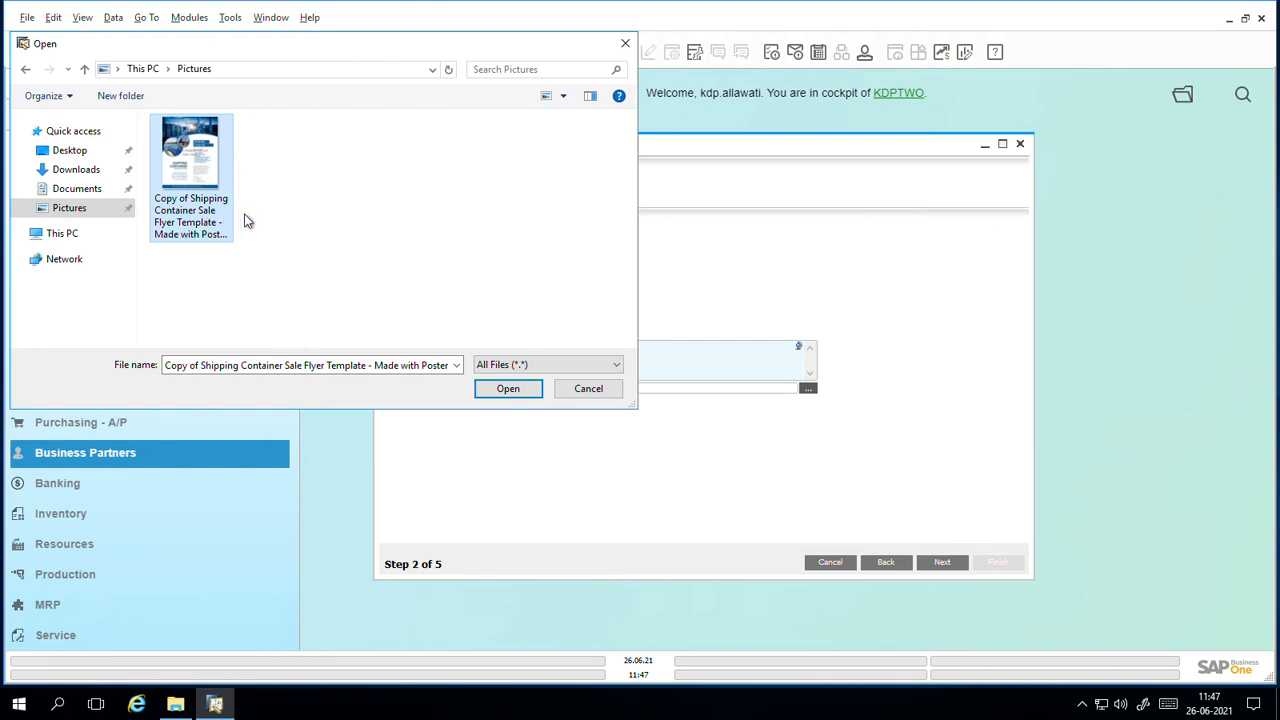
pyautogui.click(507, 389)
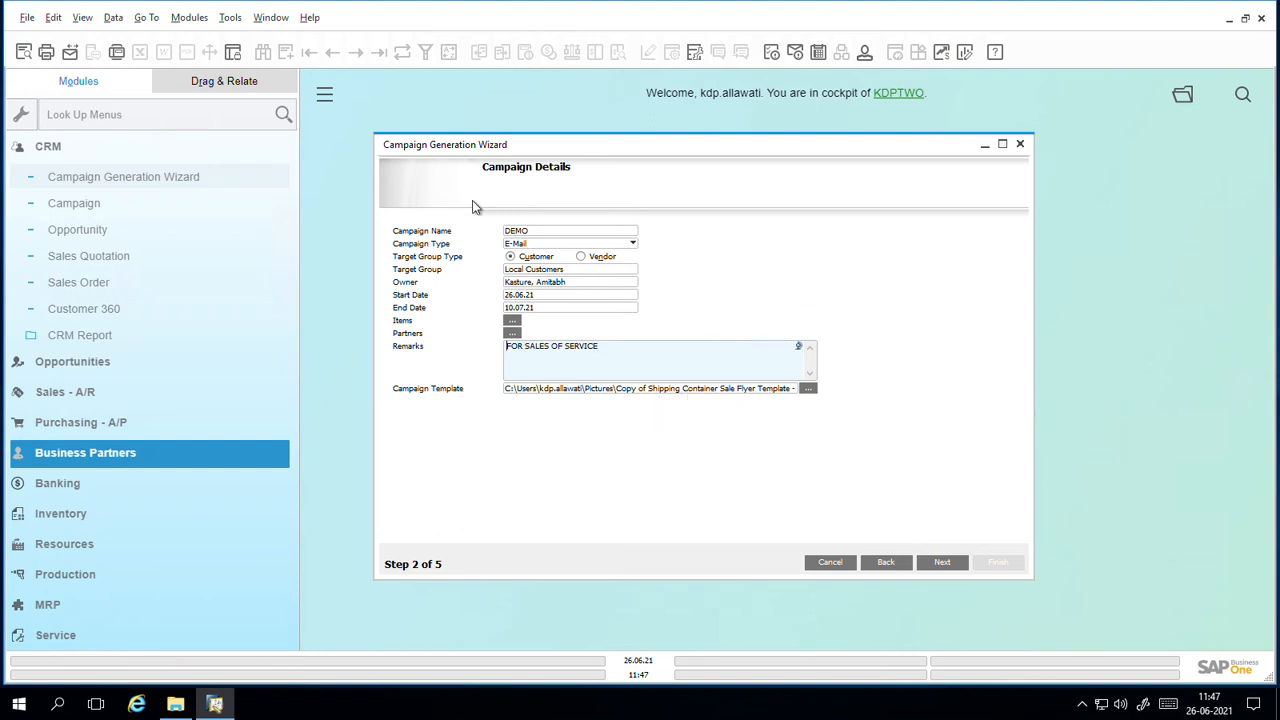
pyautogui.click(941, 564)
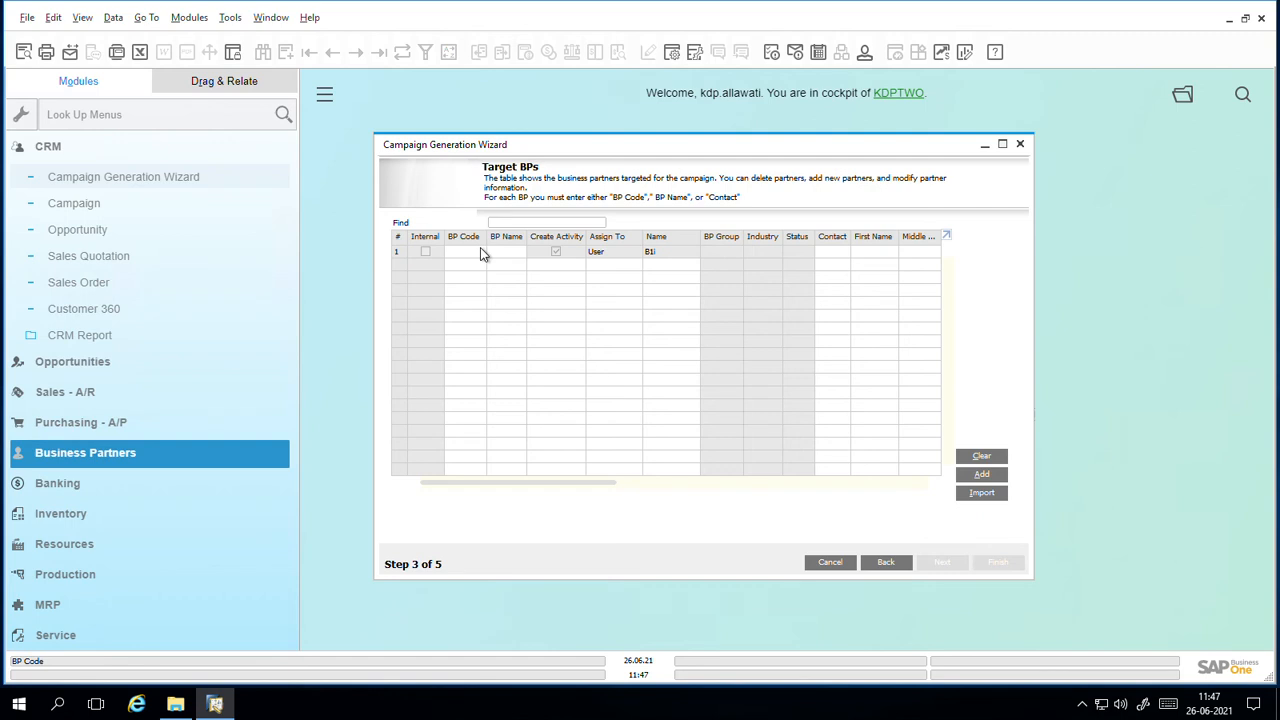
# Start adding target business partners, filtering by customer group DOMESTC and starting the code range at Badshah Cont Services
pyautogui.click(981, 475)
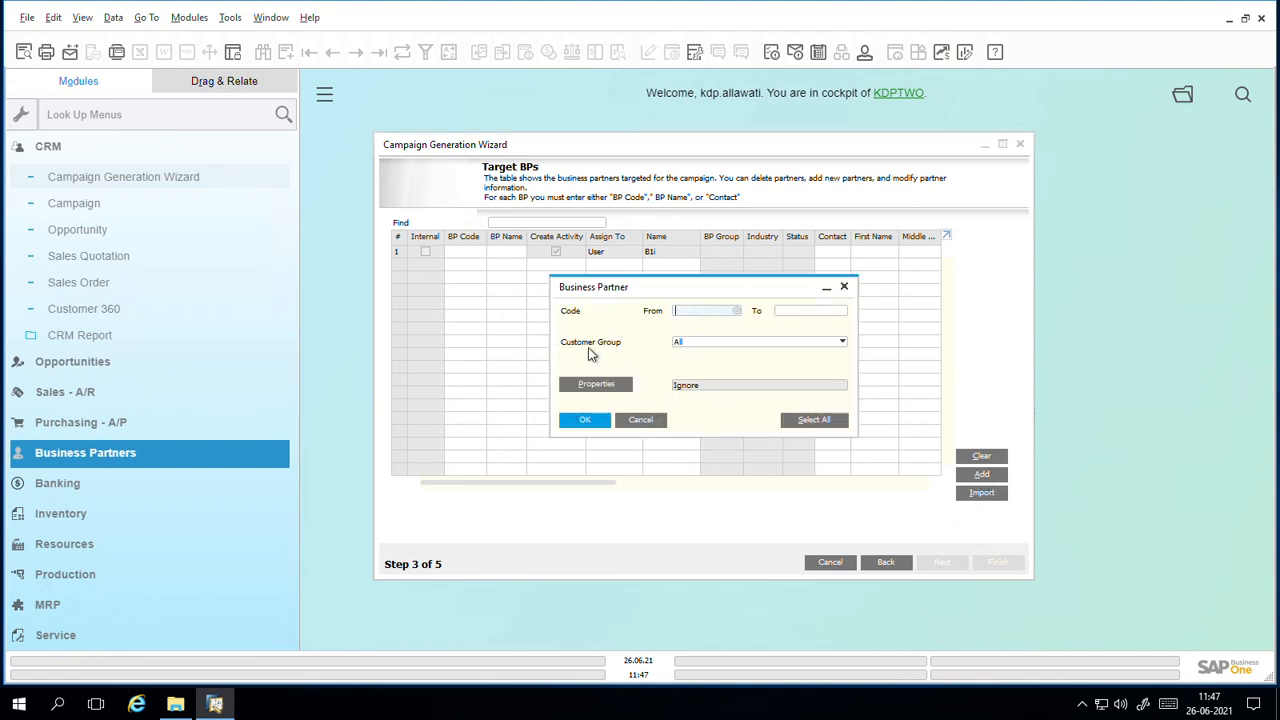
pyautogui.click(749, 345)
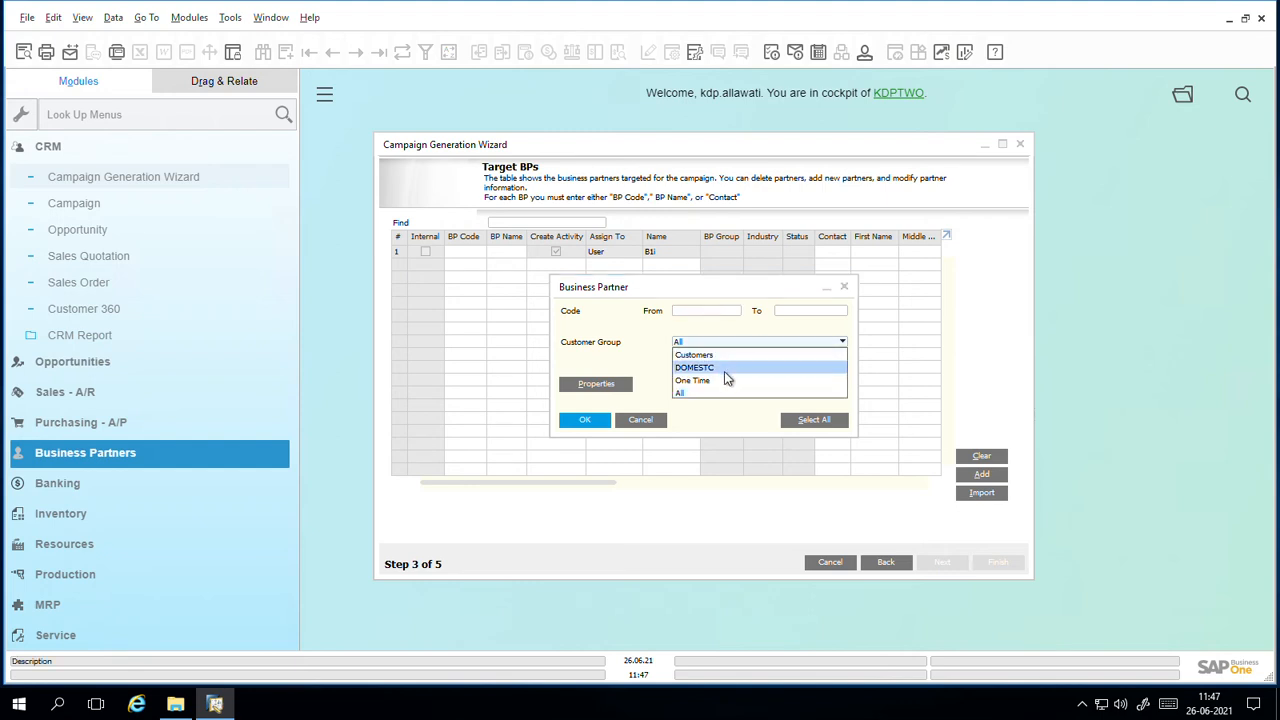
pyautogui.click(724, 369)
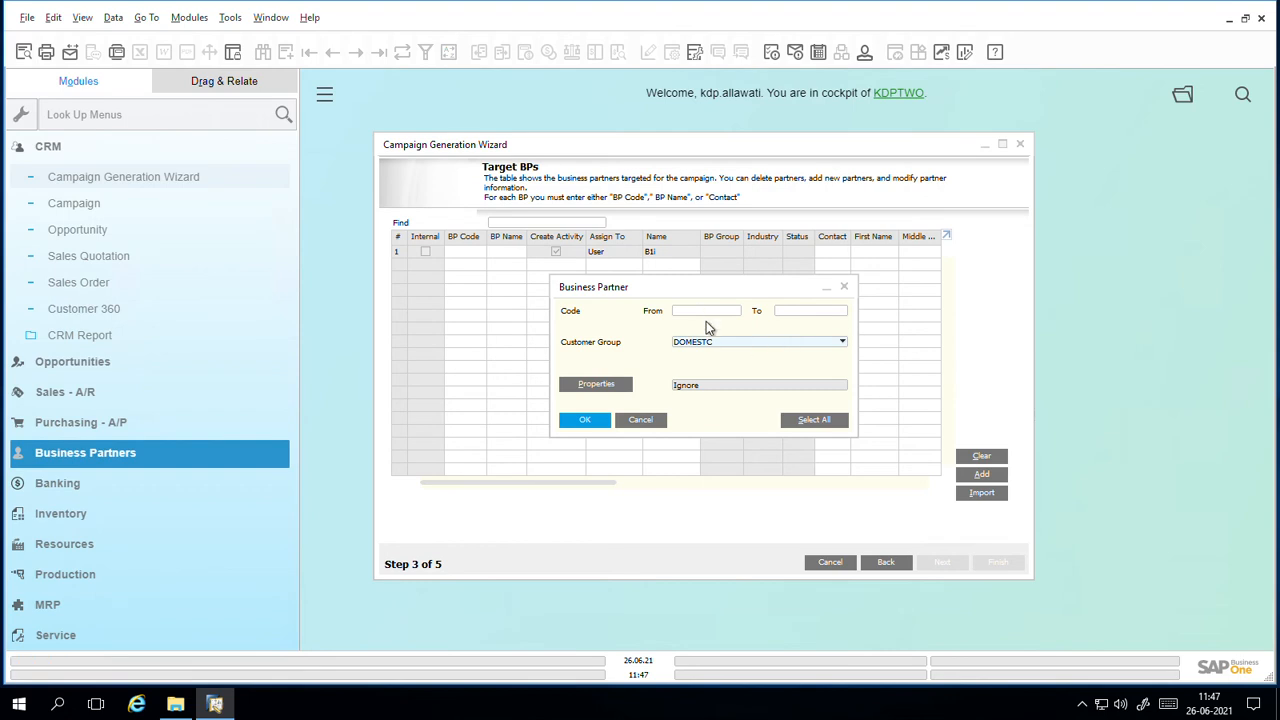
pyautogui.click(707, 313)
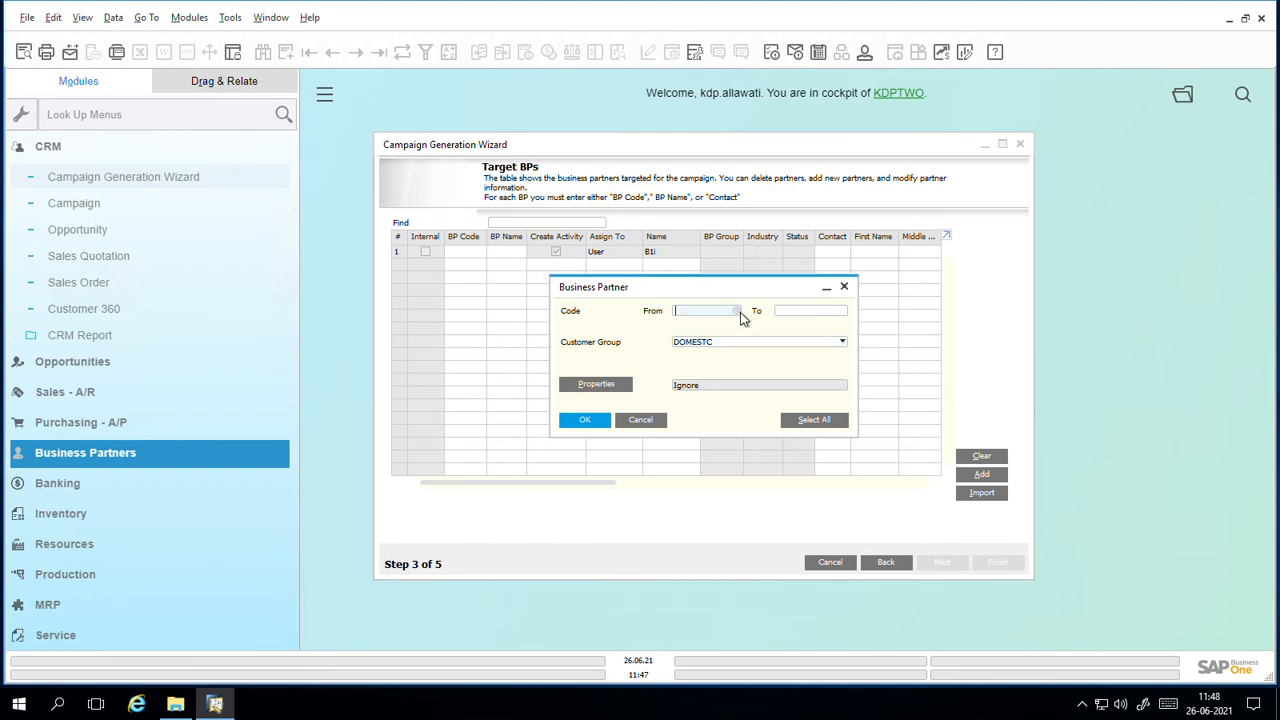
pyautogui.click(738, 312)
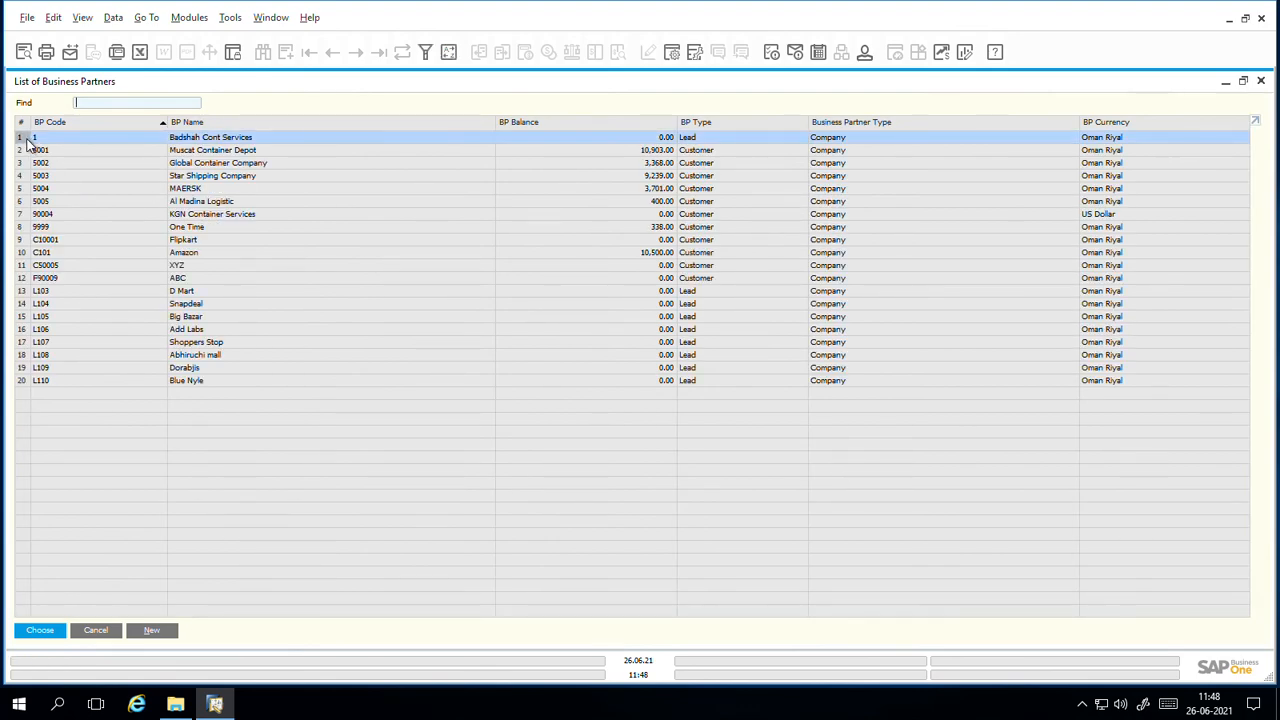
pyautogui.doubleClick(27, 140)
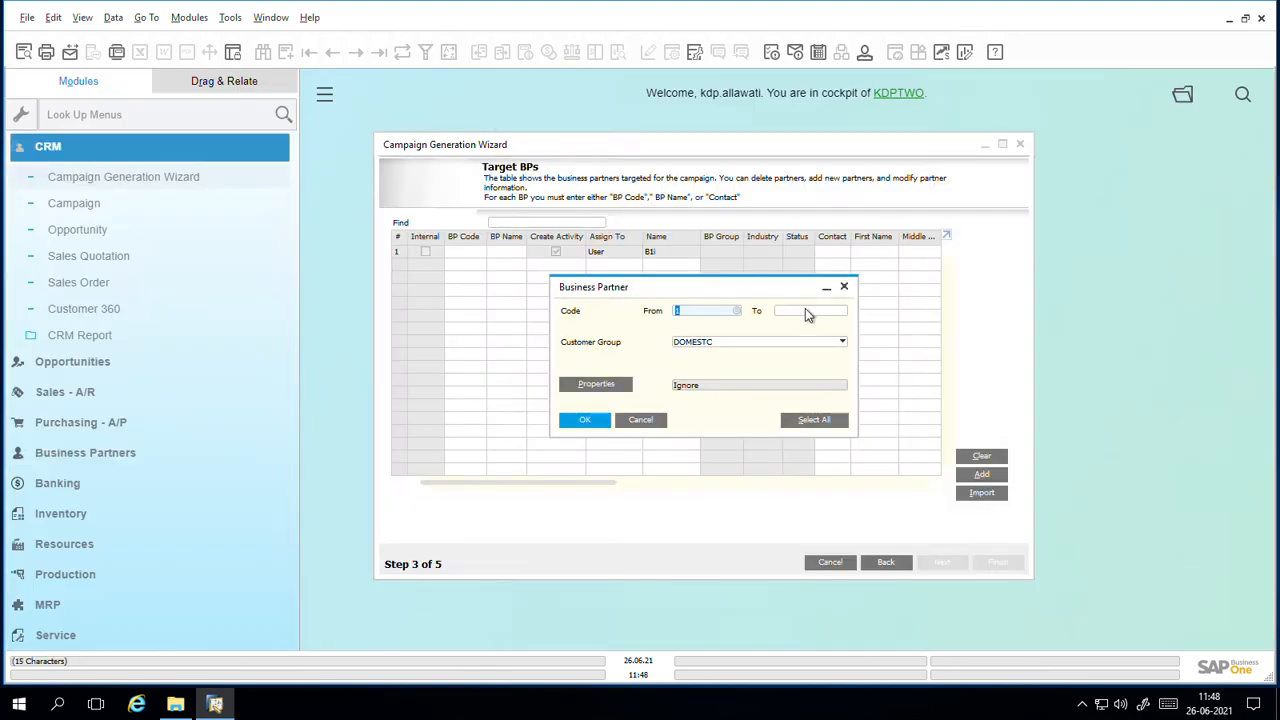
# End the code range at KGN Container Services, add the matching partners, widen the BP Name column, and proceed to the save options
pyautogui.click(808, 313)
pyautogui.click(846, 311)
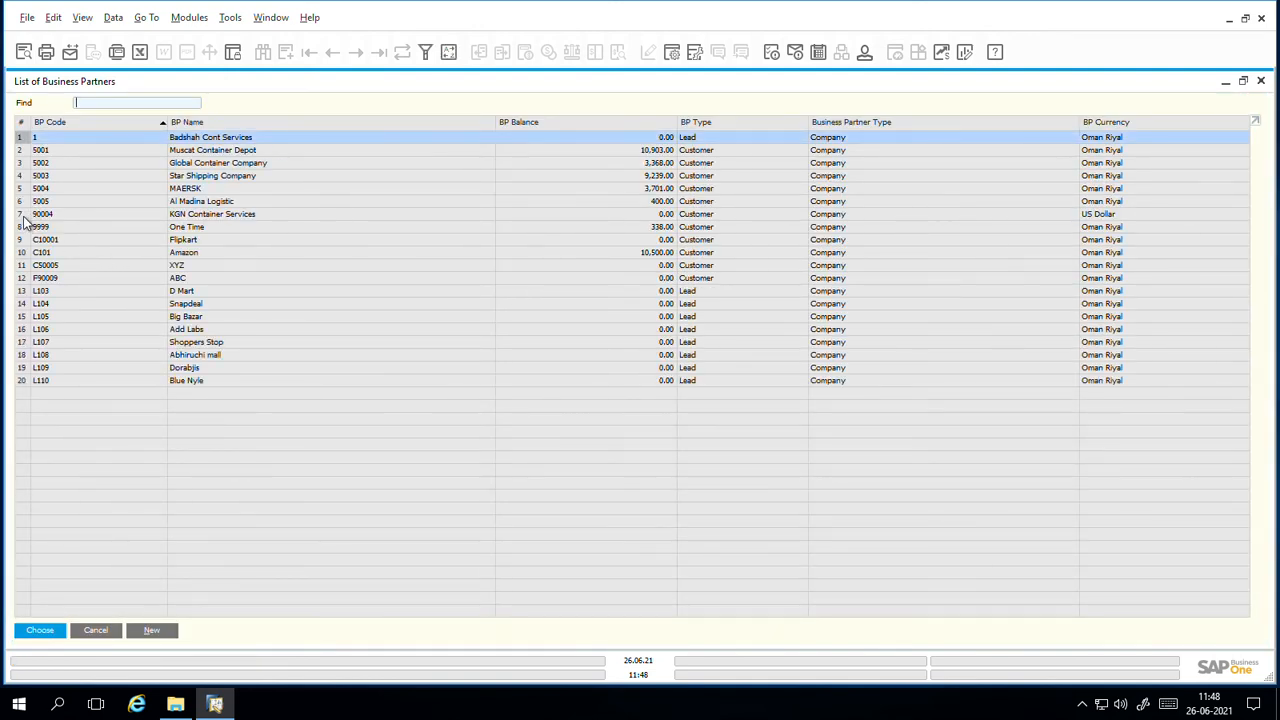
pyautogui.click(25, 216)
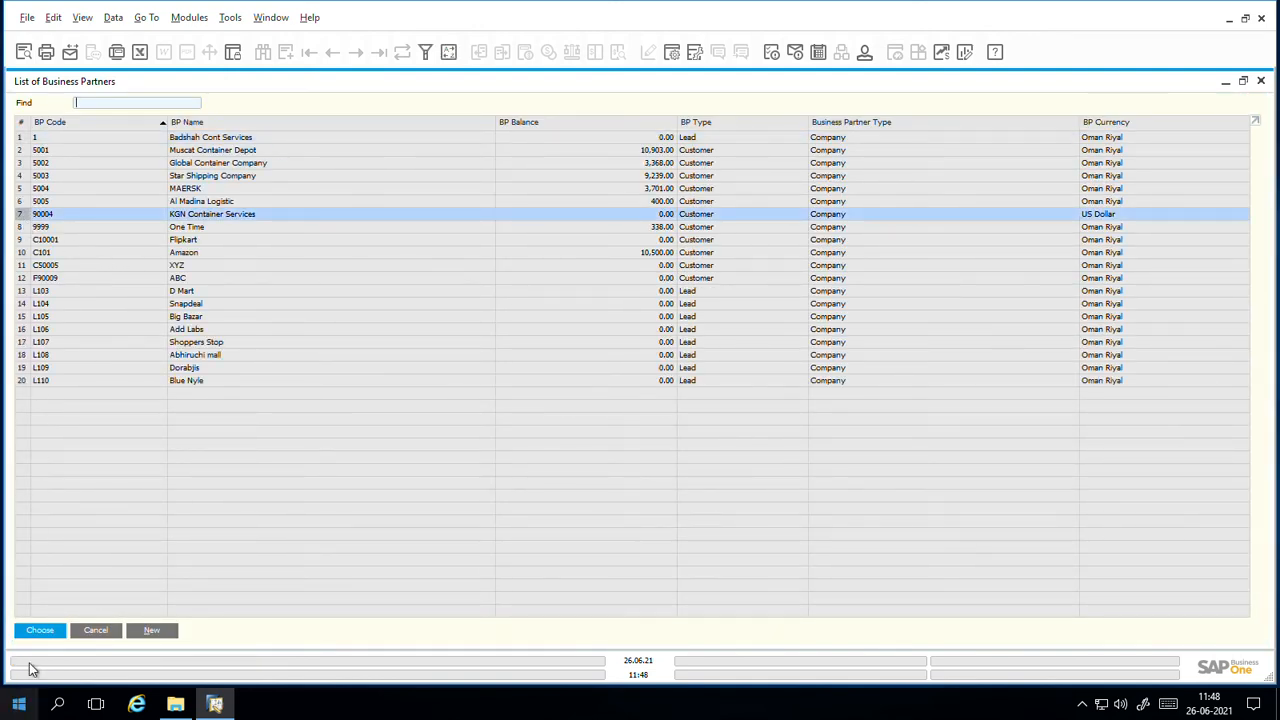
pyautogui.click(40, 630)
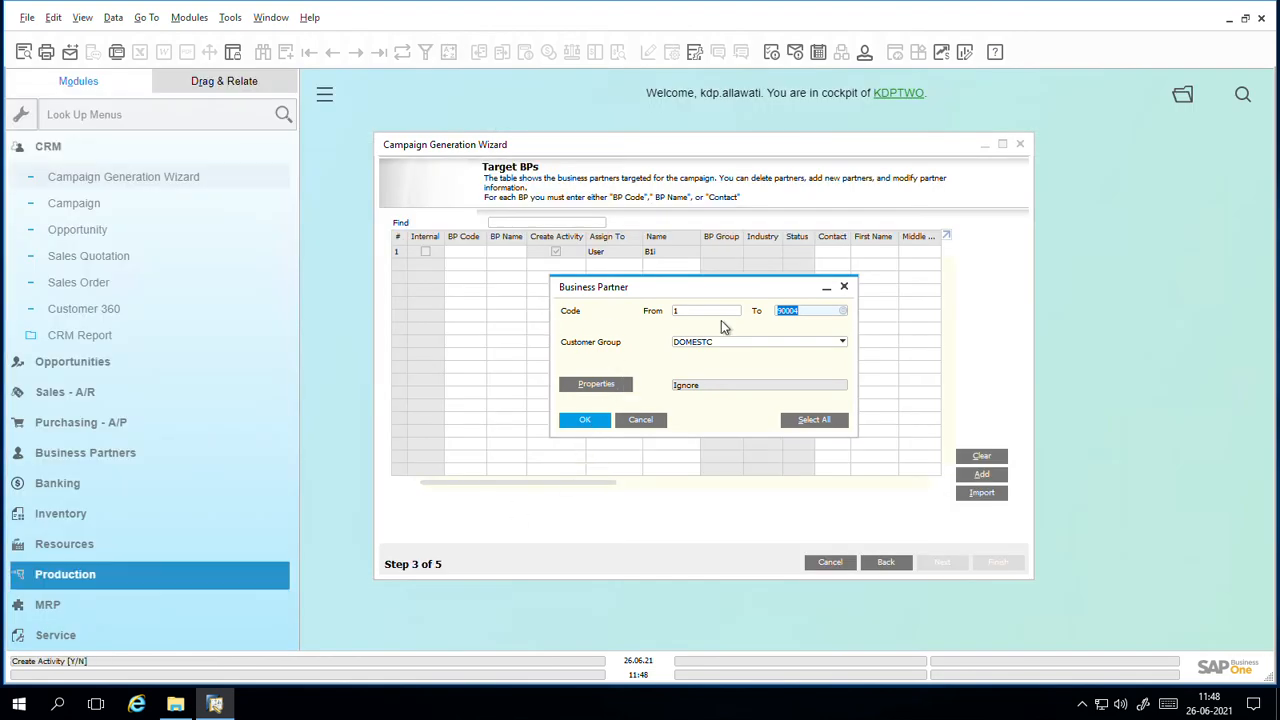
pyautogui.click(585, 420)
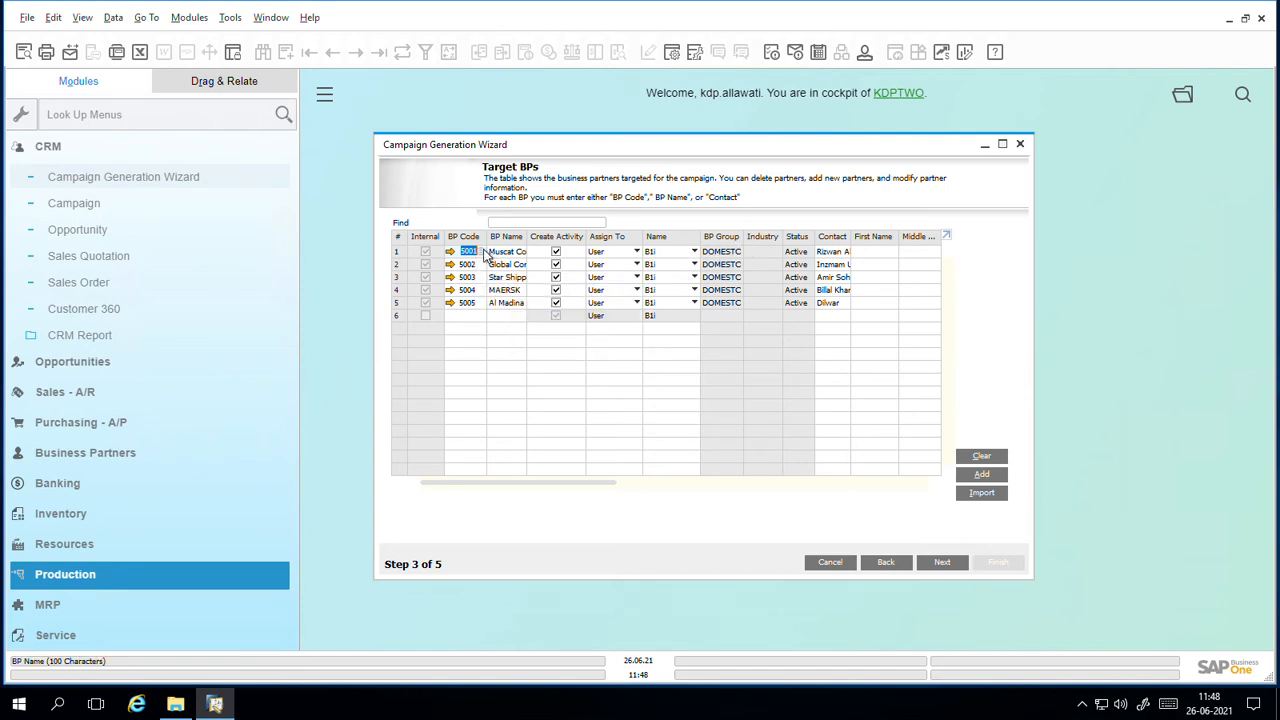
pyautogui.moveTo(527, 238); pyautogui.dragTo(563, 238)
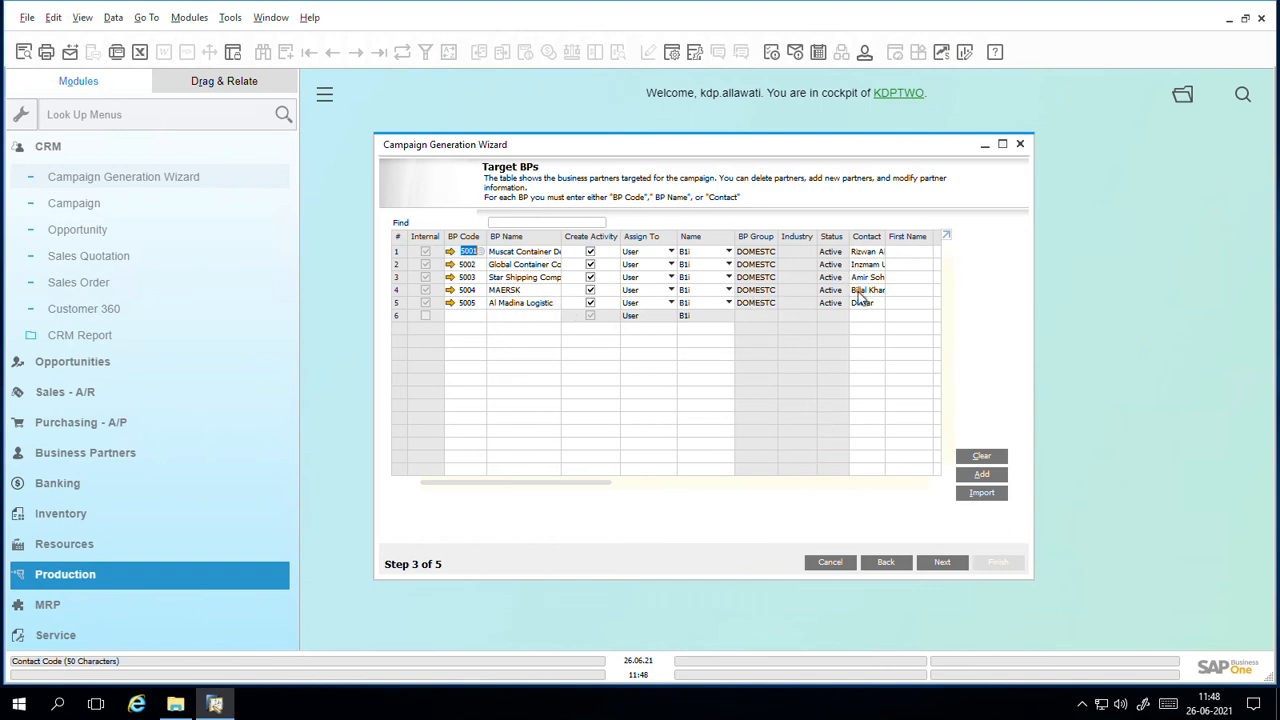
pyautogui.click(943, 562)
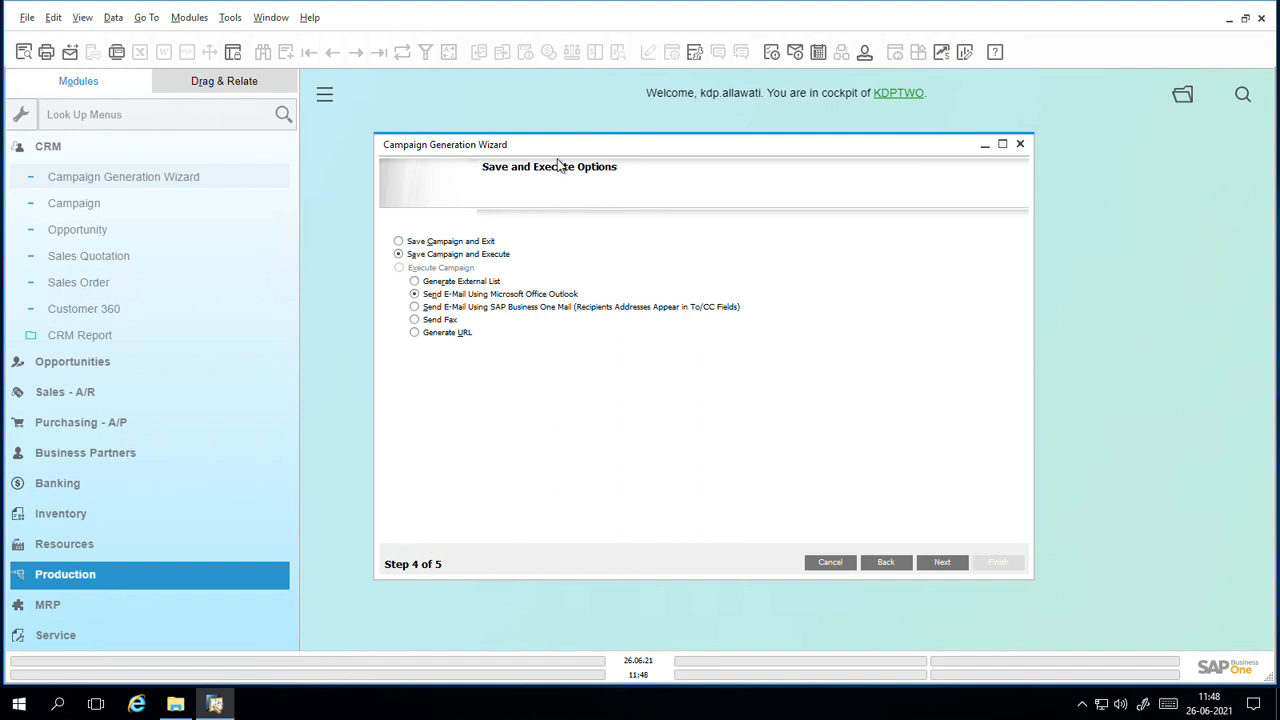
# Save and execute the campaign with the option to send e-mail using Microsoft Office Outlook
pyautogui.click(445, 243)
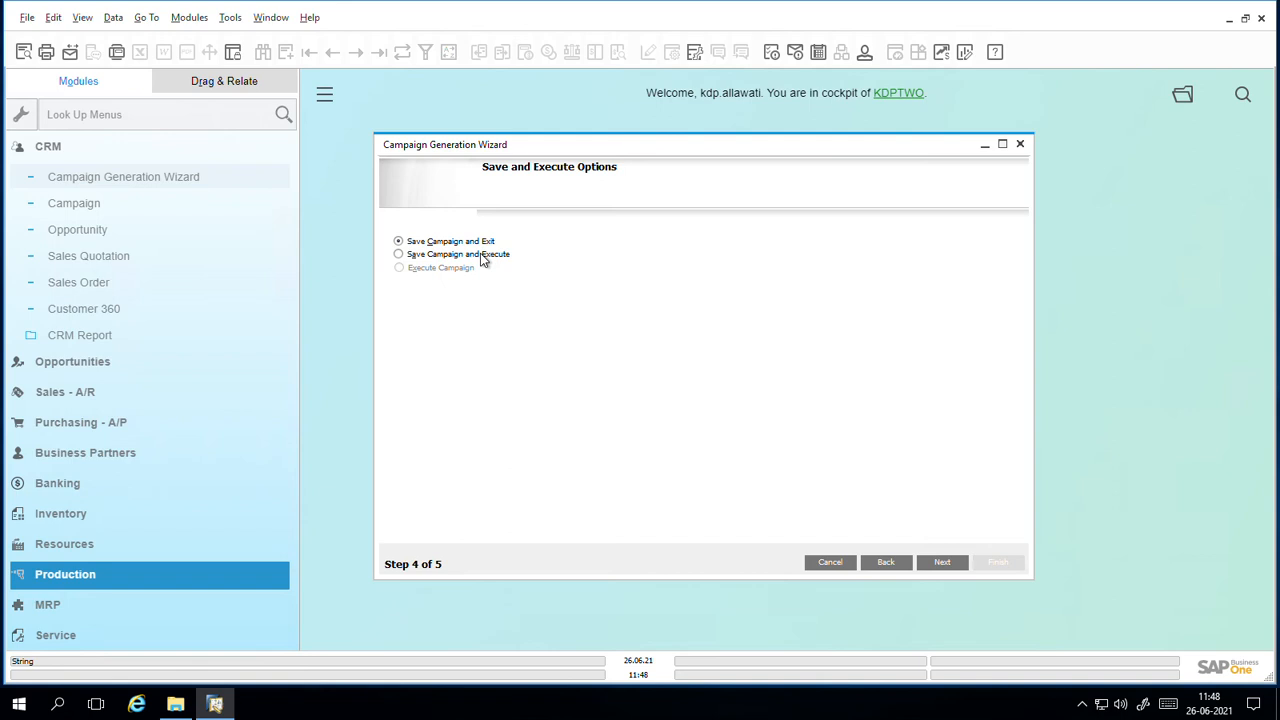
pyautogui.click(423, 257)
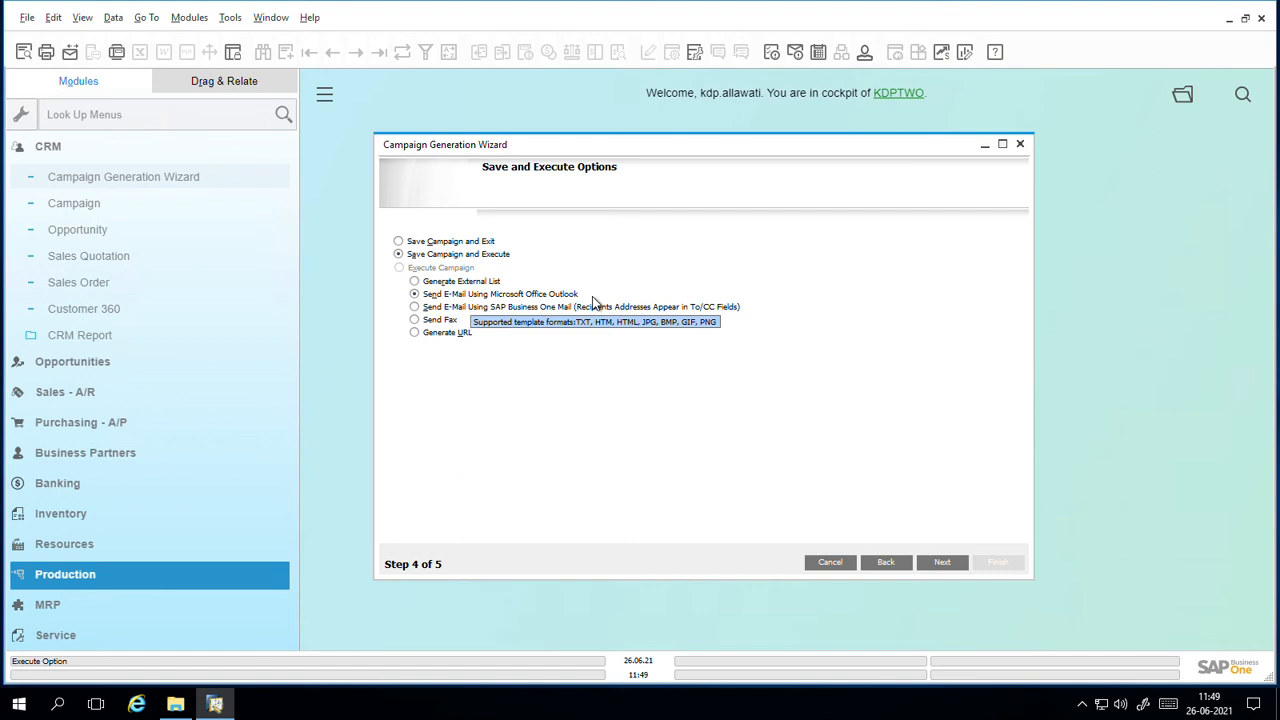
pyautogui.click(506, 308)
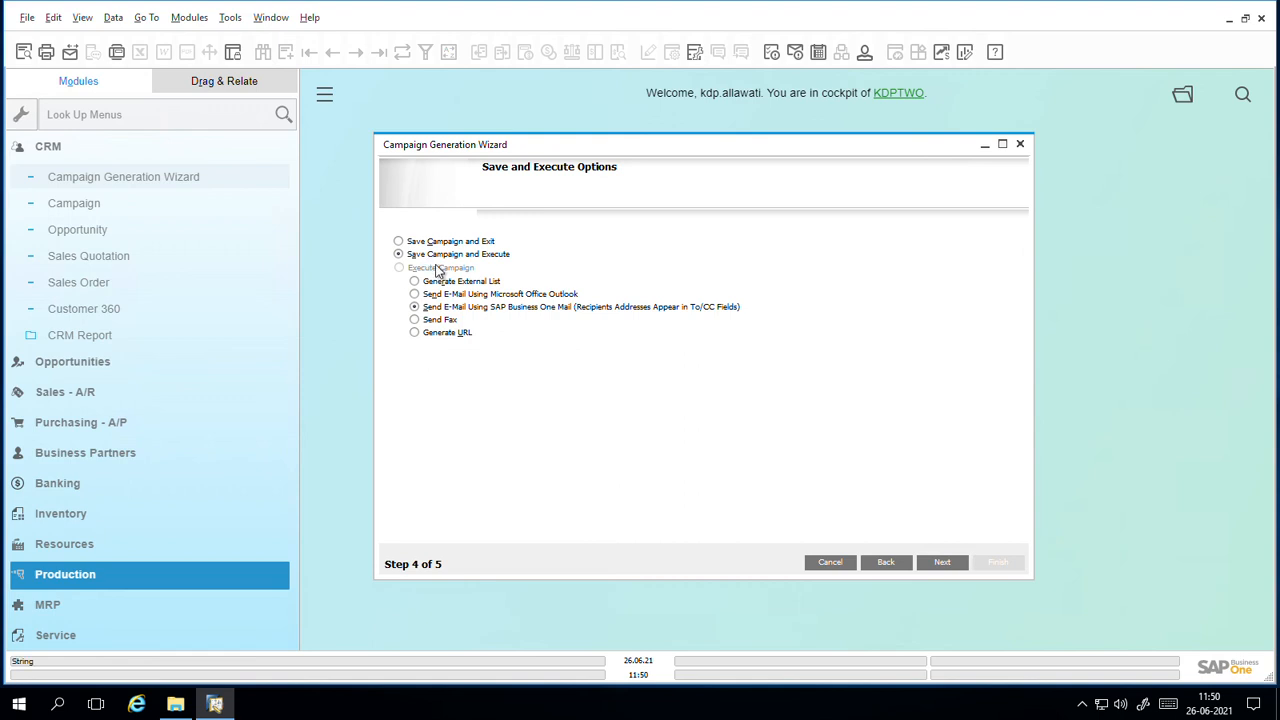
pyautogui.click(426, 299)
pyautogui.click(945, 564)
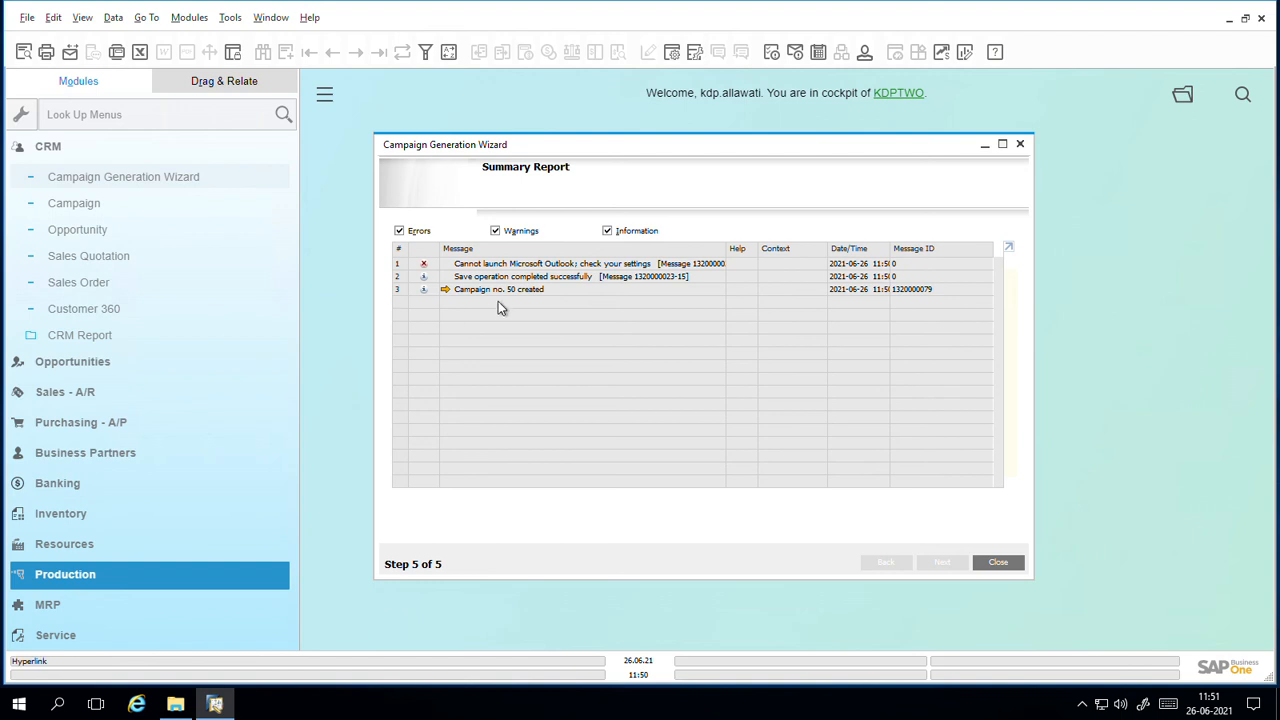
# Open the created campaign from the summary report, maximize it, and review all columns of its target business partners
pyautogui.click(448, 291)
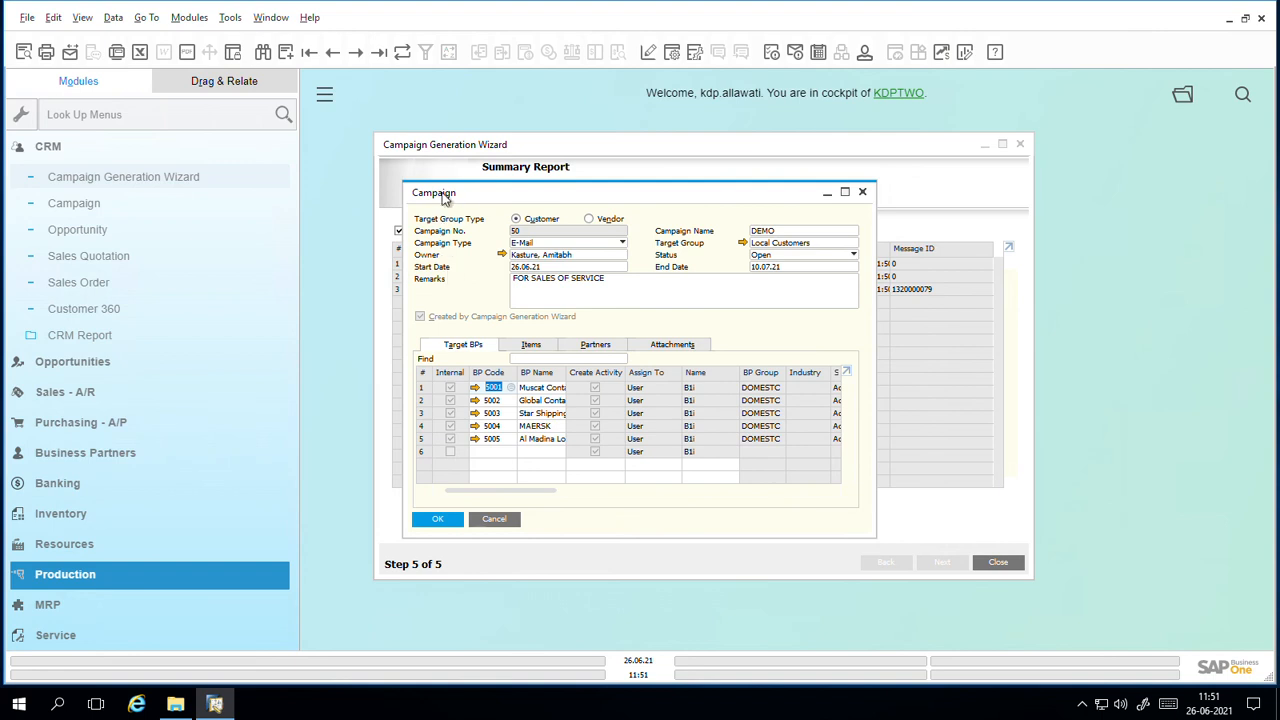
pyautogui.click(82, 210)
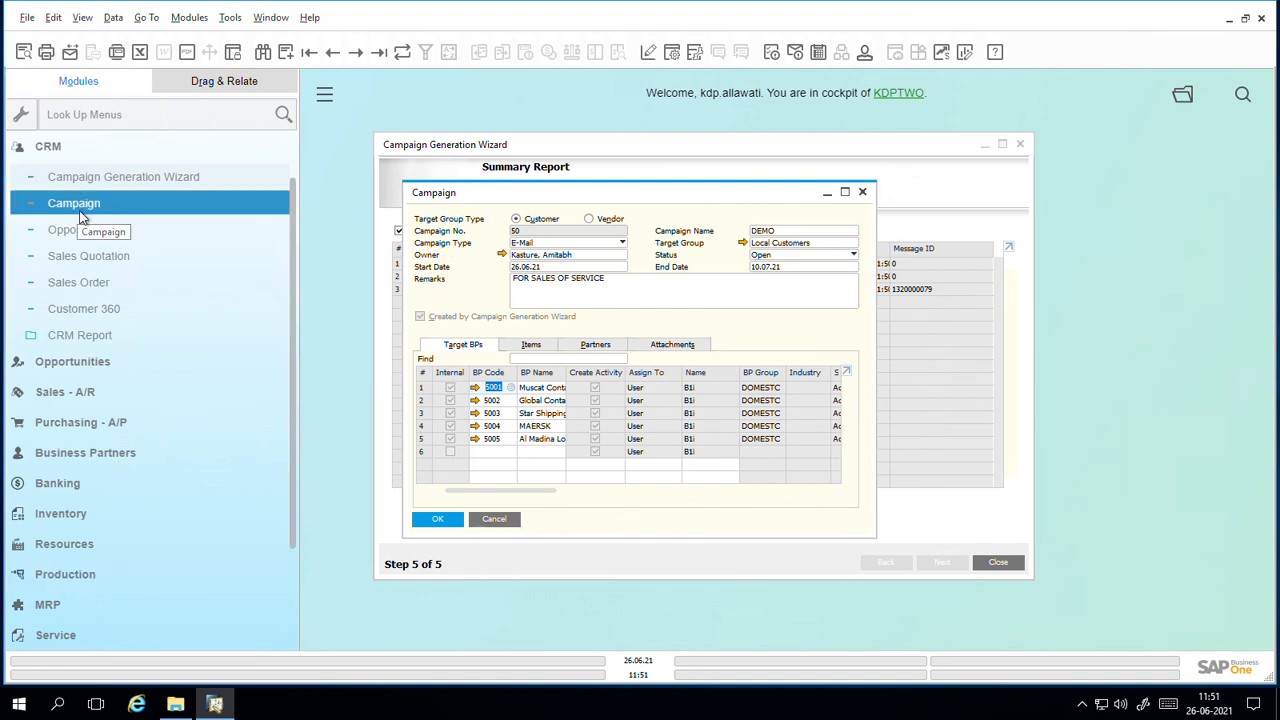
pyautogui.moveTo(757, 200); pyautogui.dragTo(756, 172)
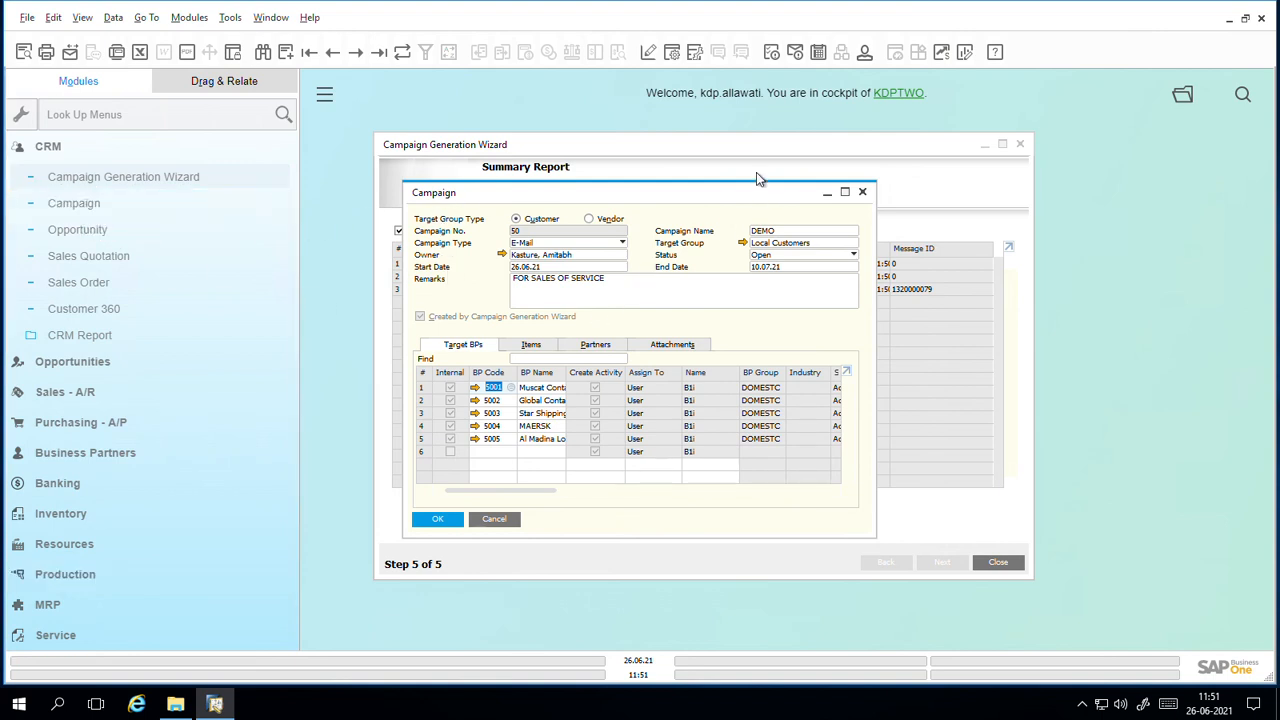
pyautogui.click(845, 171)
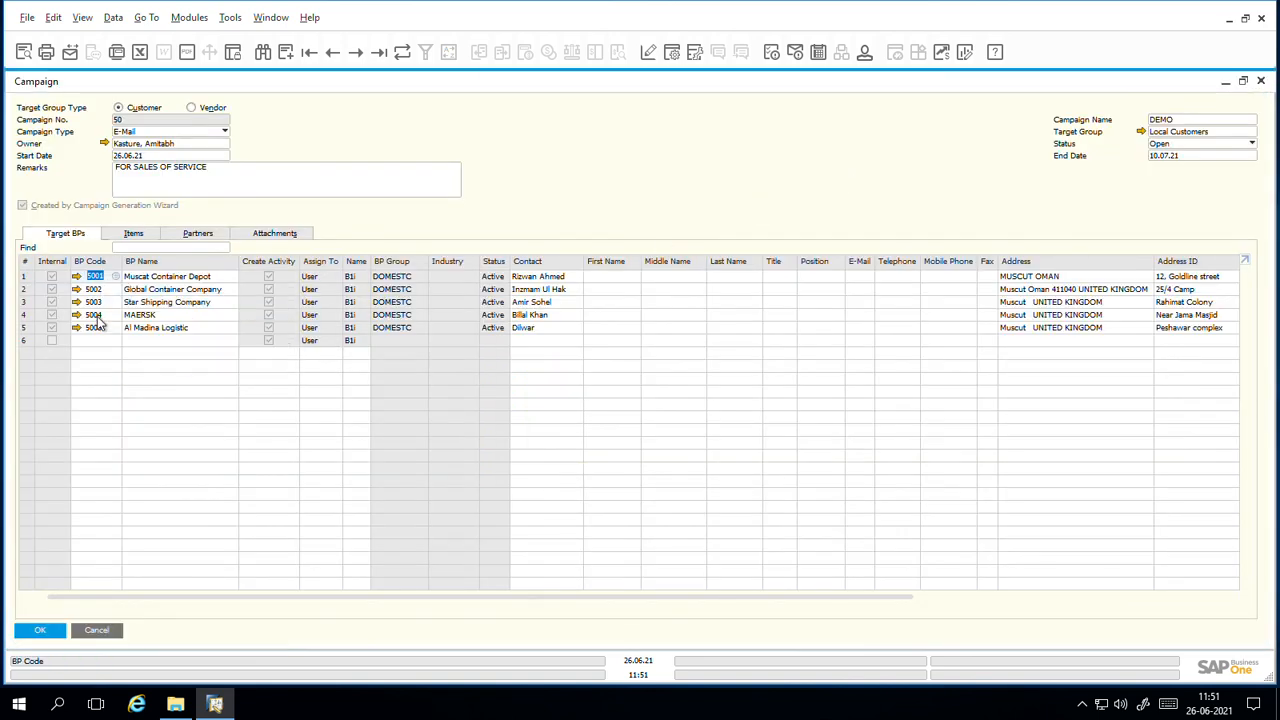
pyautogui.moveTo(97, 336)
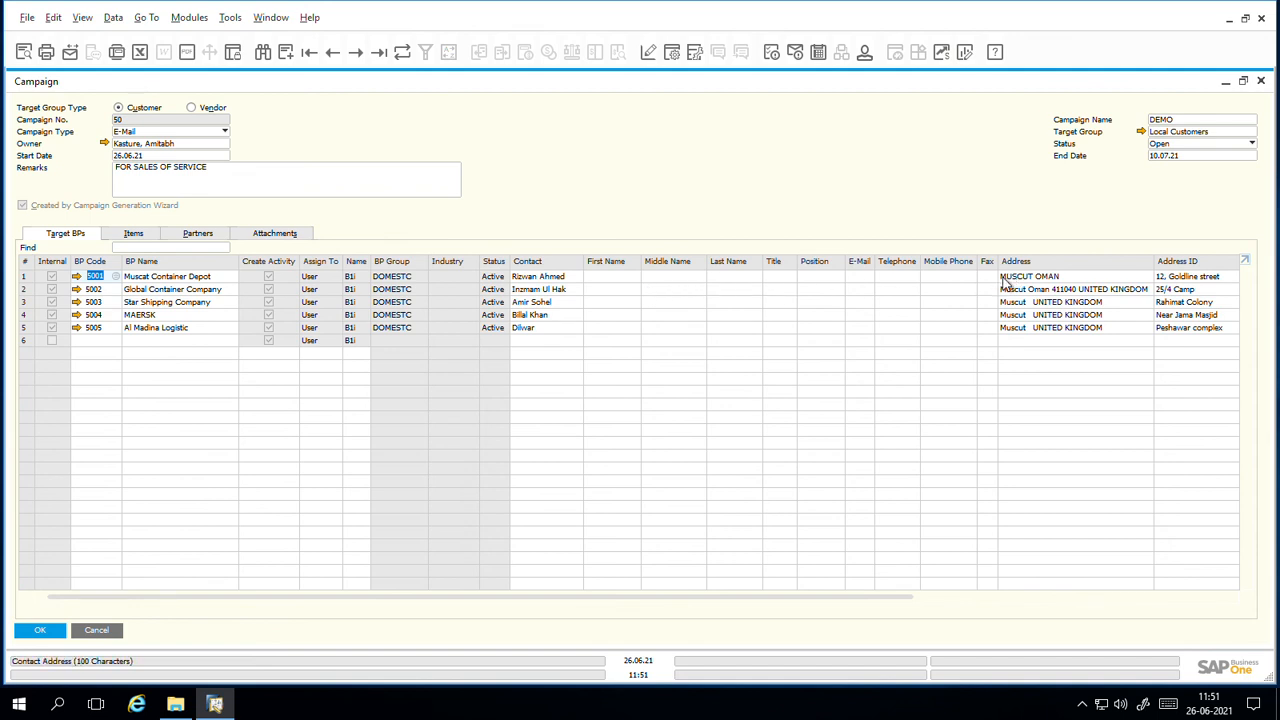
pyautogui.moveTo(757, 599); pyautogui.dragTo(955, 588)
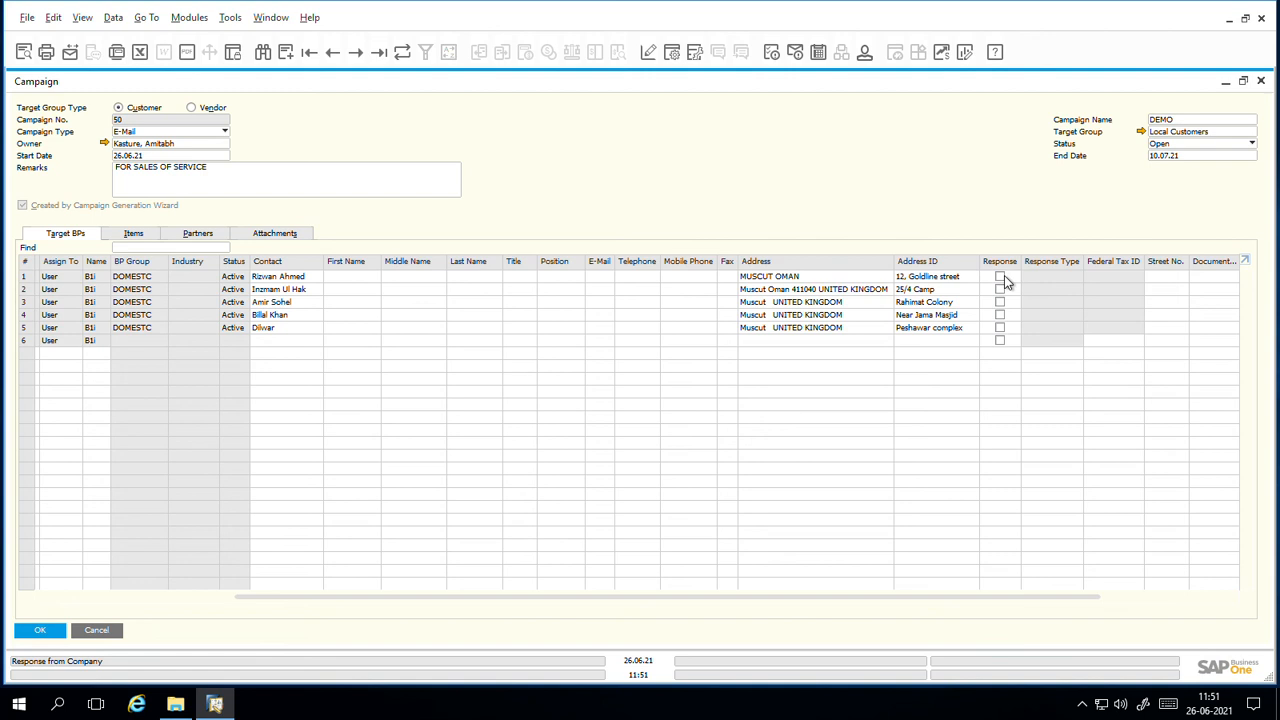
pyautogui.moveTo(632, 598); pyautogui.dragTo(335, 590)
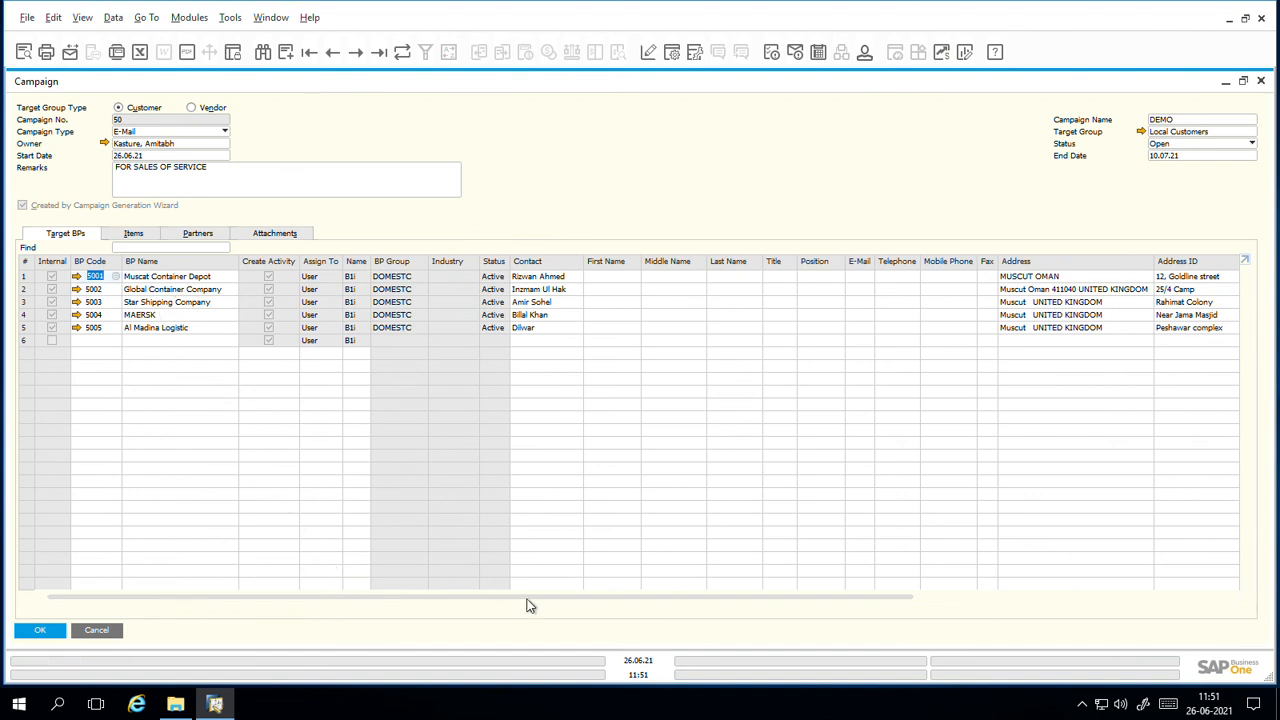
# Mark the first target business partner, Muscat Container Depot, as having responded and set its response type to Interested
pyautogui.moveTo(530, 605); pyautogui.dragTo(808, 580)
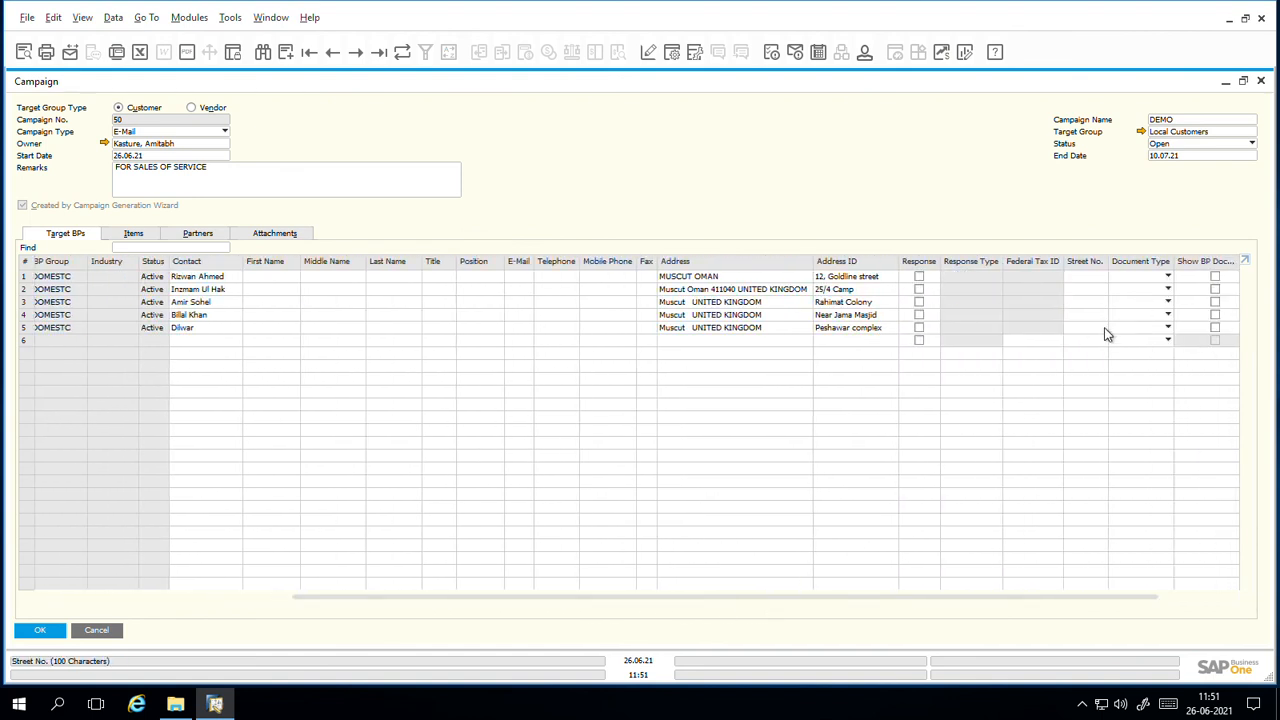
pyautogui.click(919, 277)
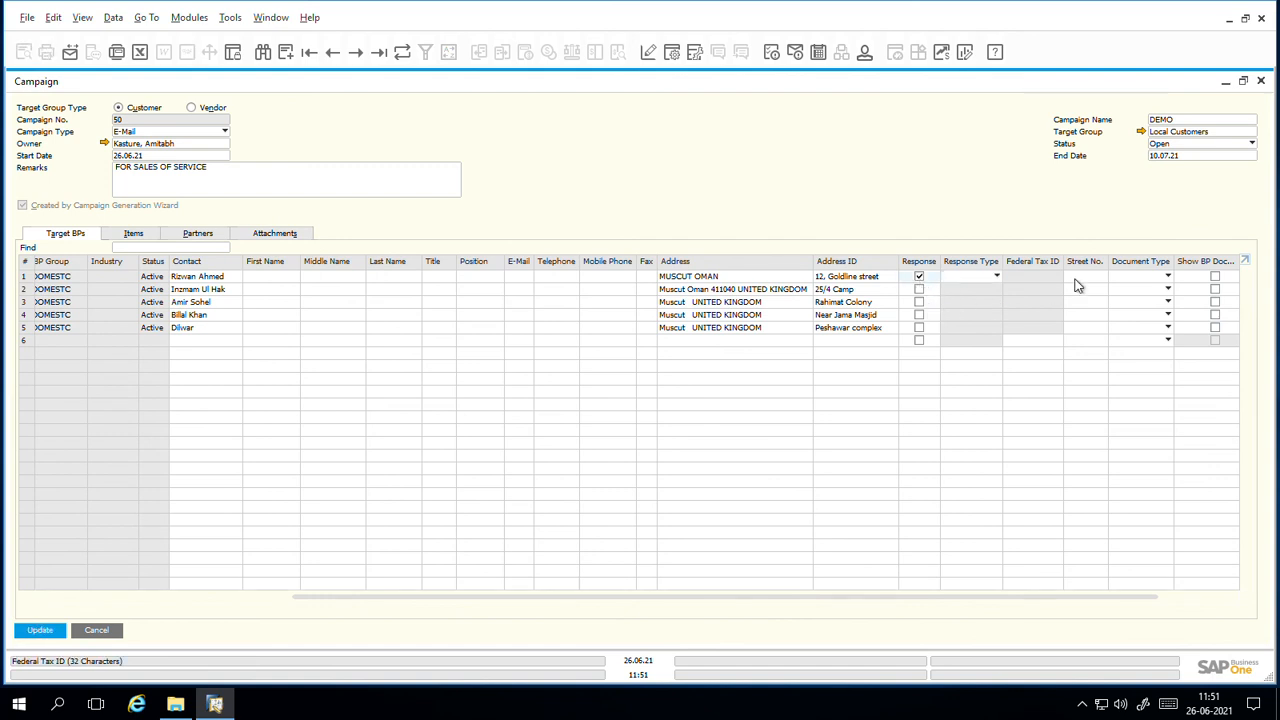
pyautogui.click(978, 286)
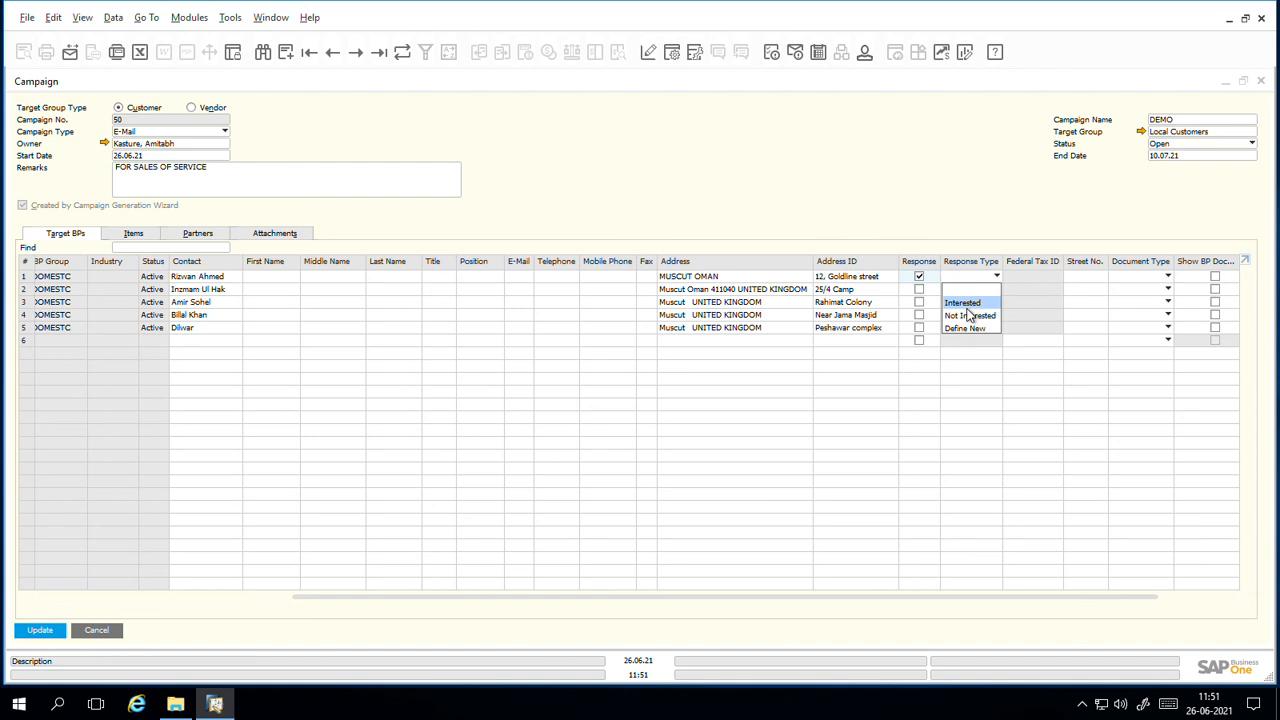
pyautogui.click(966, 308)
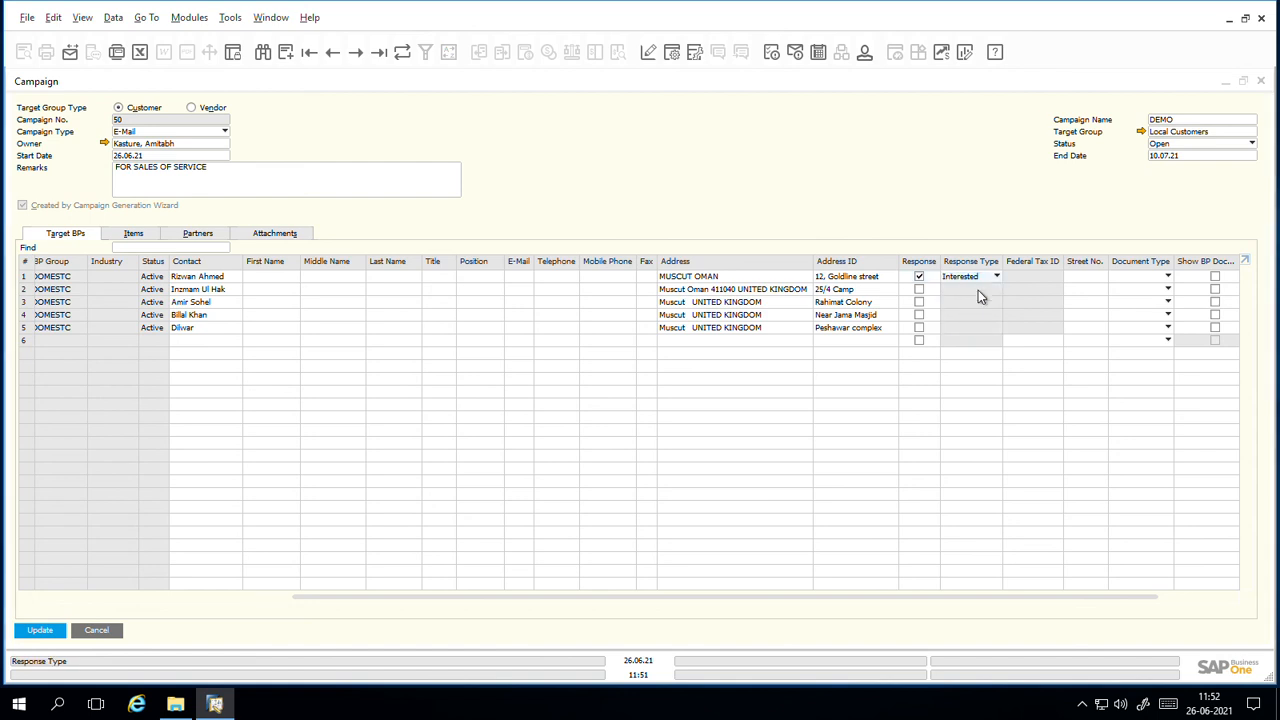
# Set Muscat Container Depot's document type to Sales Quotations, enable showing BP documents, and link the first listed quotation as its document number
pyautogui.click(1125, 288)
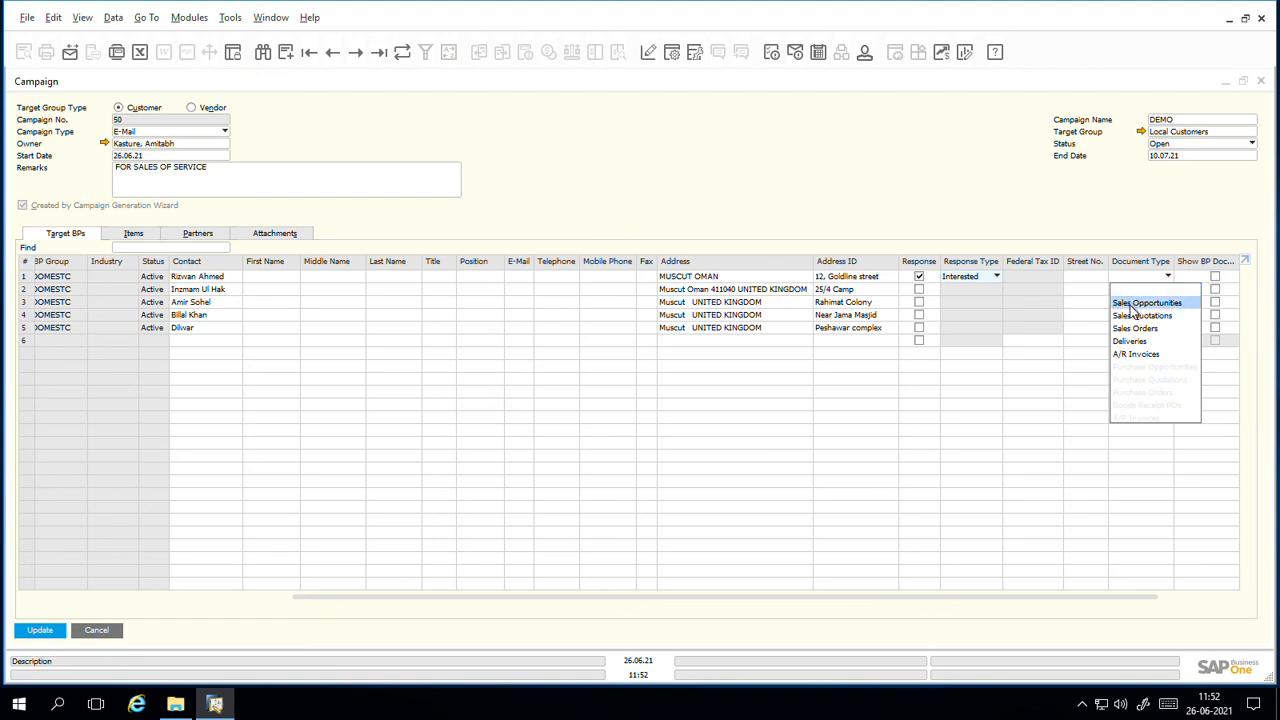
pyautogui.click(1137, 315)
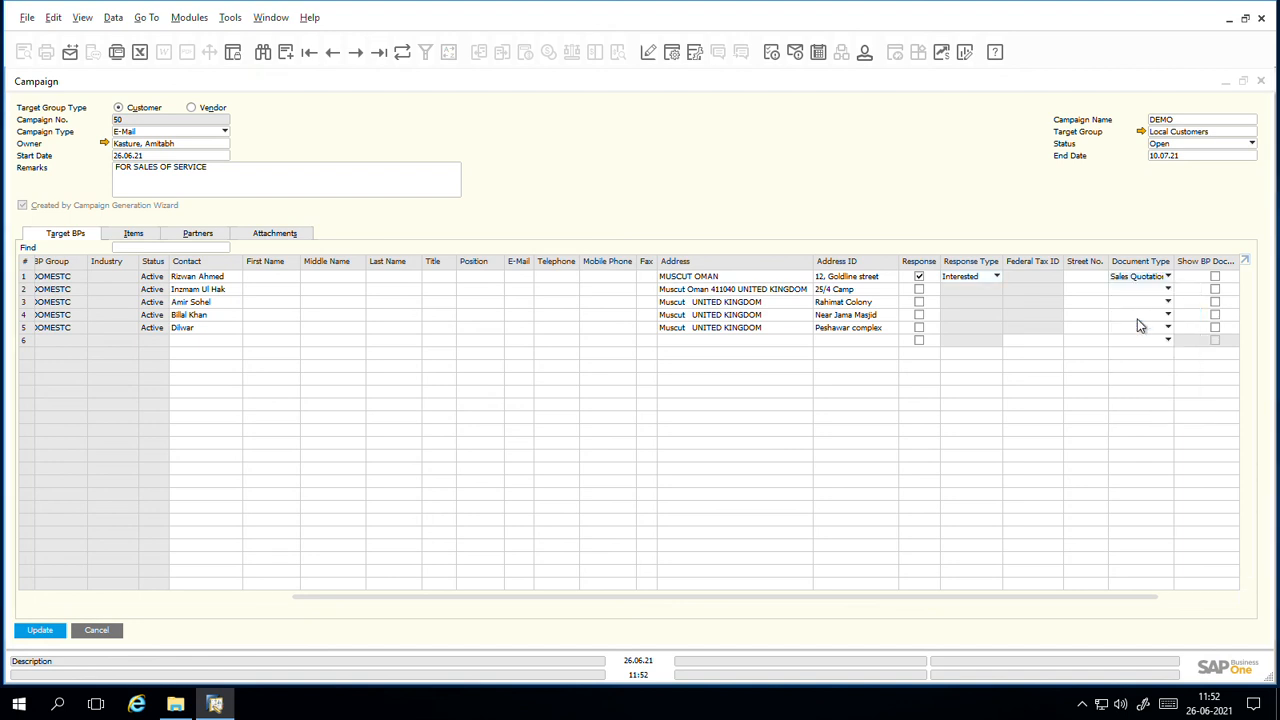
pyautogui.moveTo(491, 598); pyautogui.dragTo(727, 617)
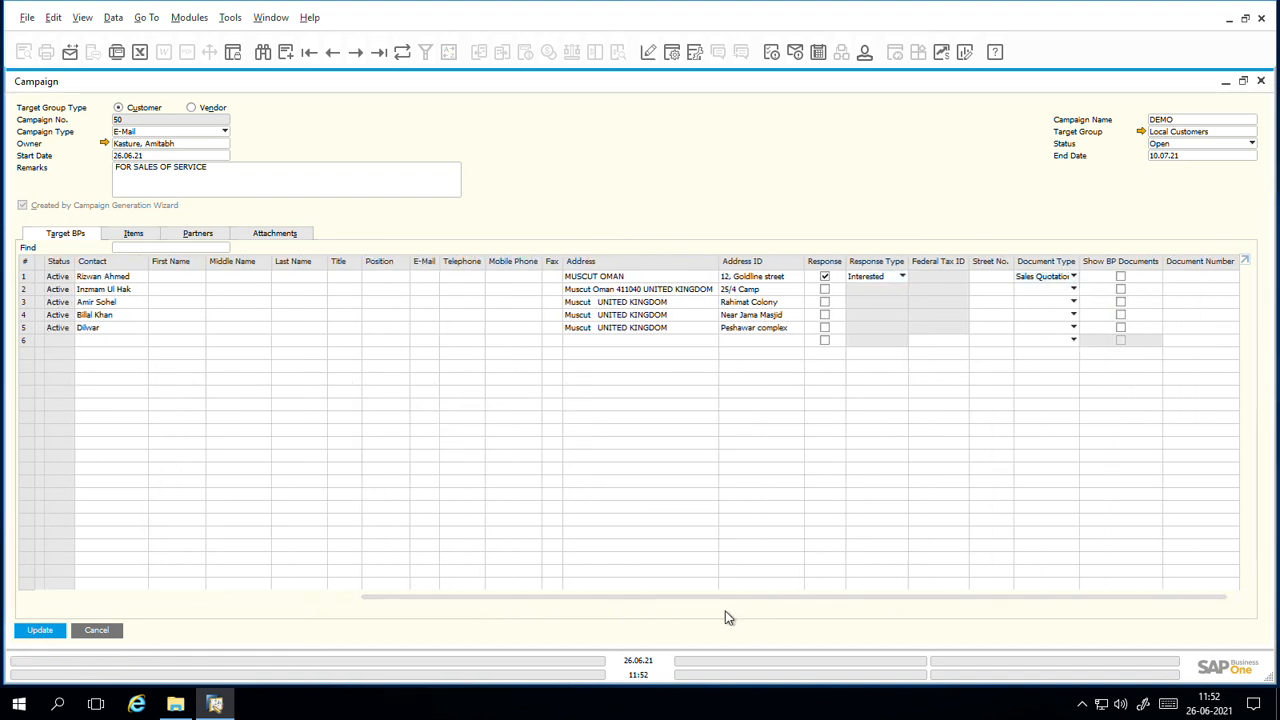
pyautogui.click(1121, 277)
pyautogui.press('Tab')
pyautogui.click(1237, 280)
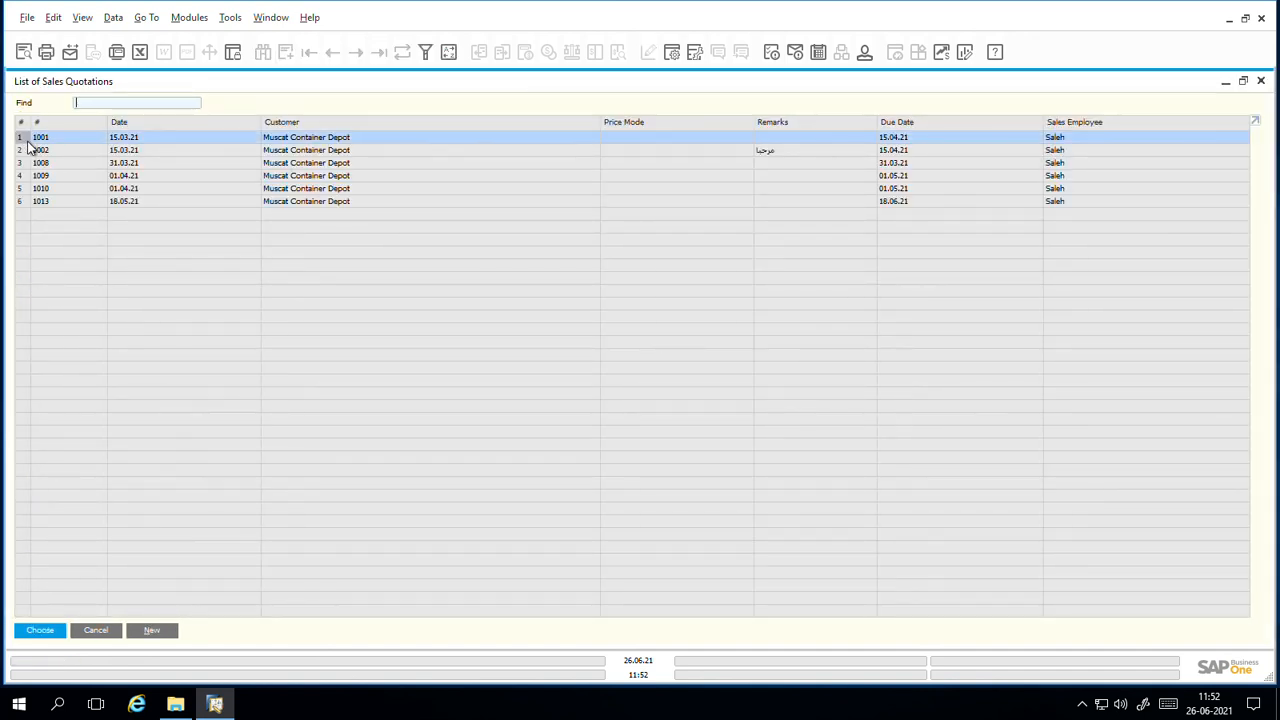
pyautogui.press('Return')
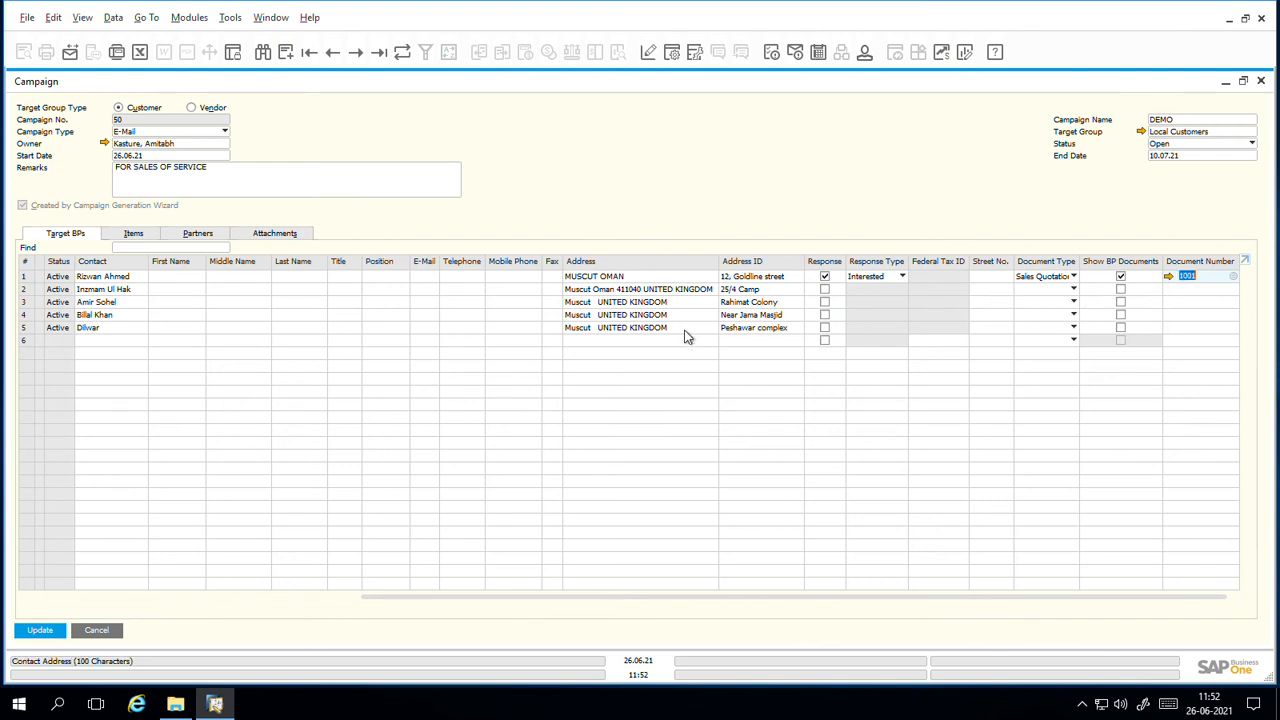
# Update the campaign record, then close it and the Campaign Generation Wizard's summary report
pyautogui.click(40, 631)
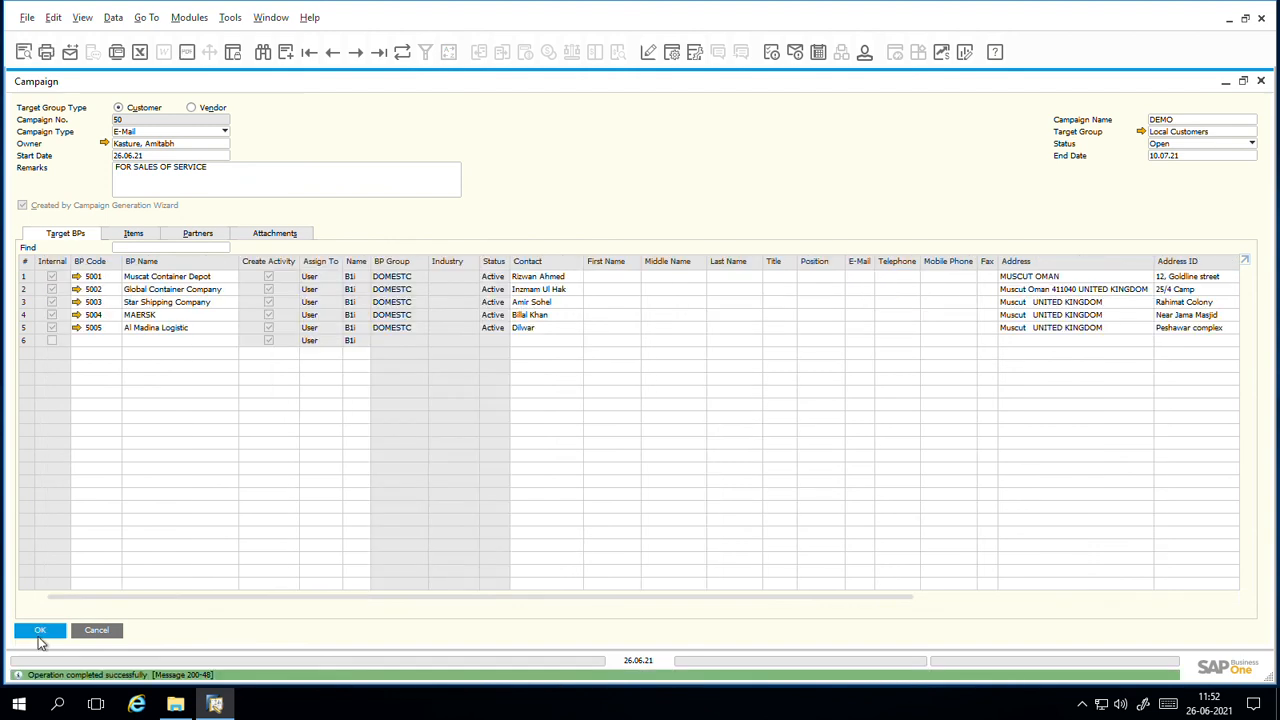
pyautogui.click(45, 632)
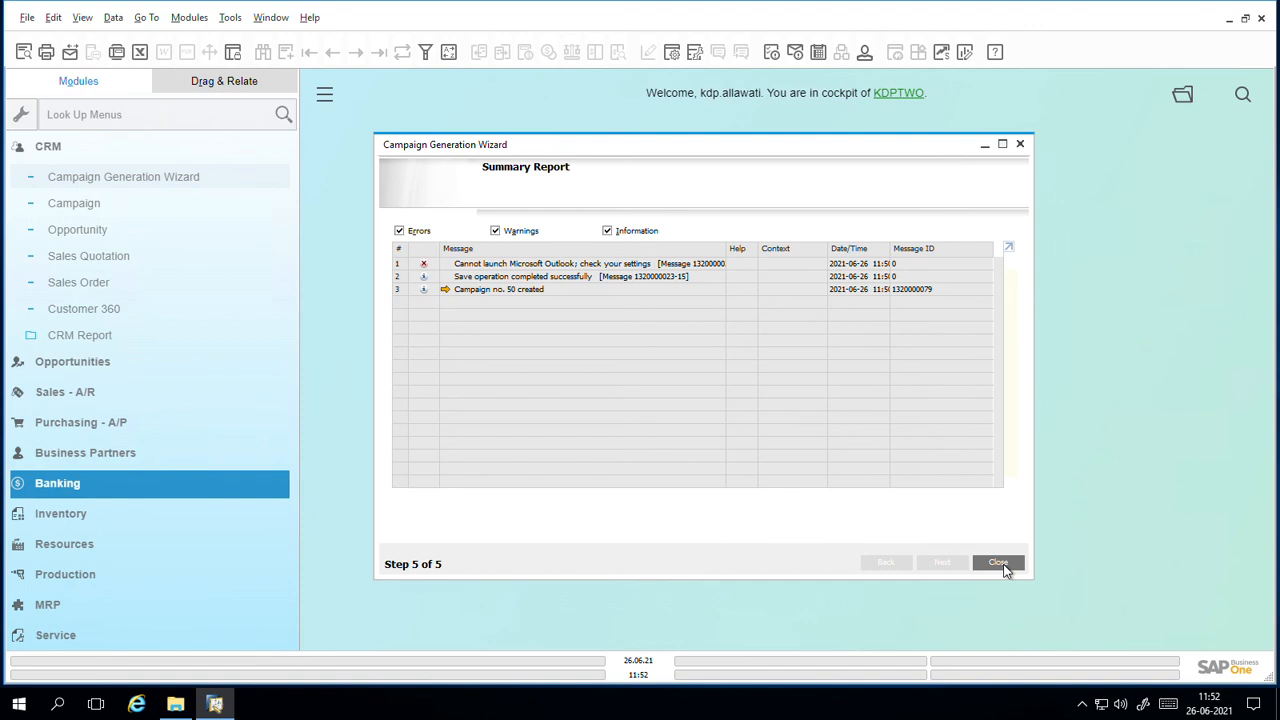
pyautogui.click(998, 564)
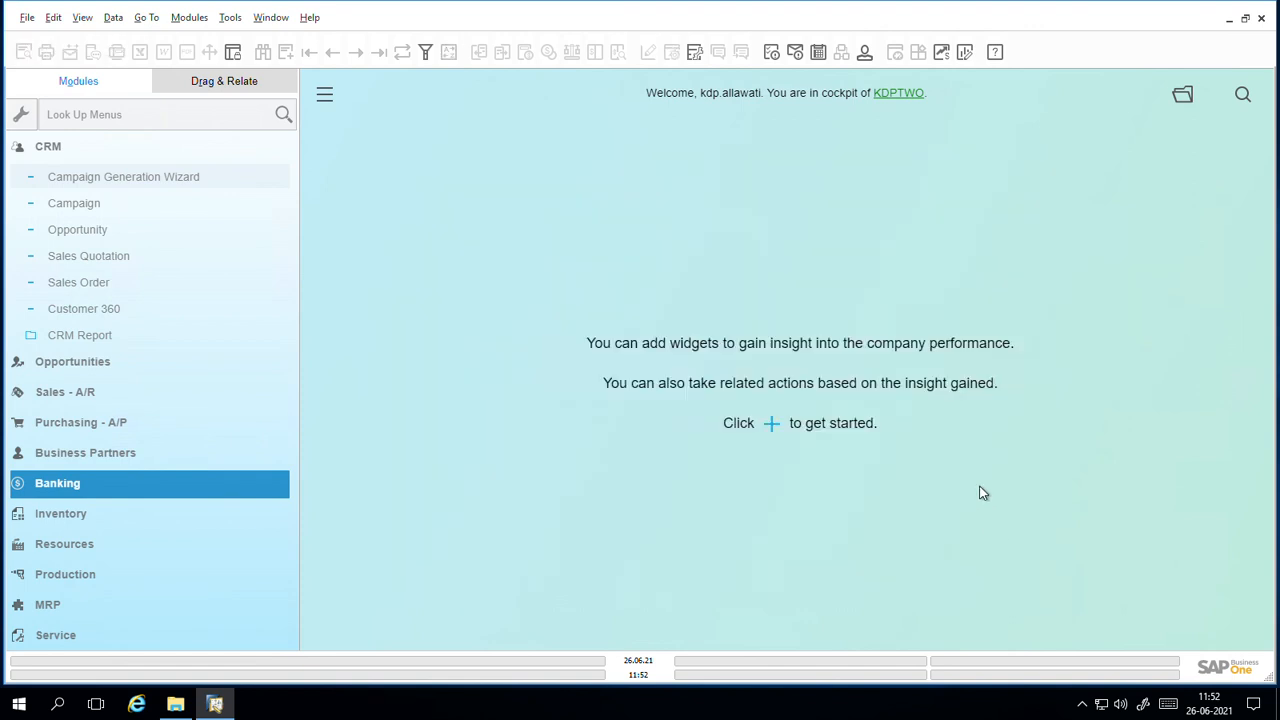